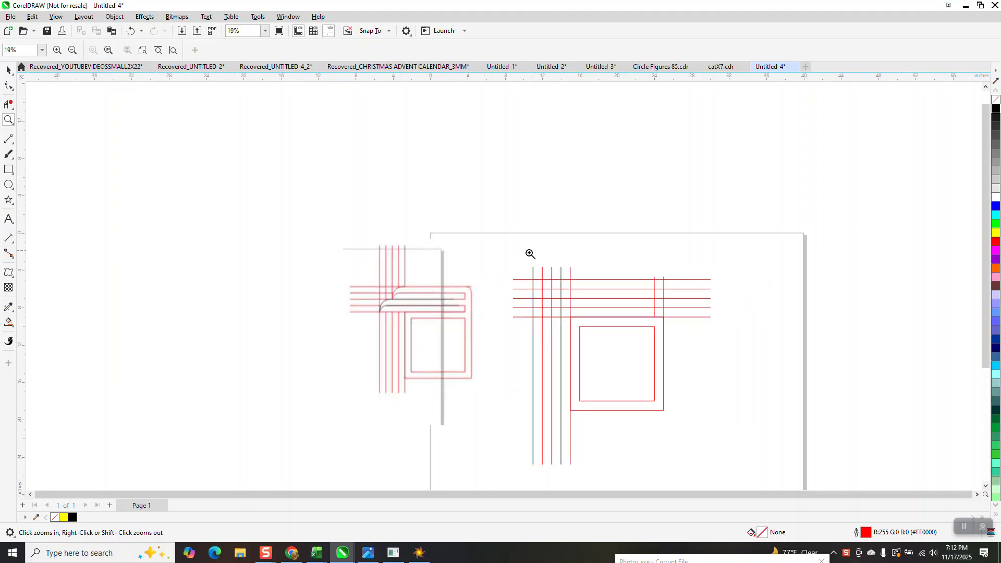
pyautogui.scroll(-1, 521, 250)
pyautogui.moveTo(514, 248); pyautogui.dragTo(753, 426)
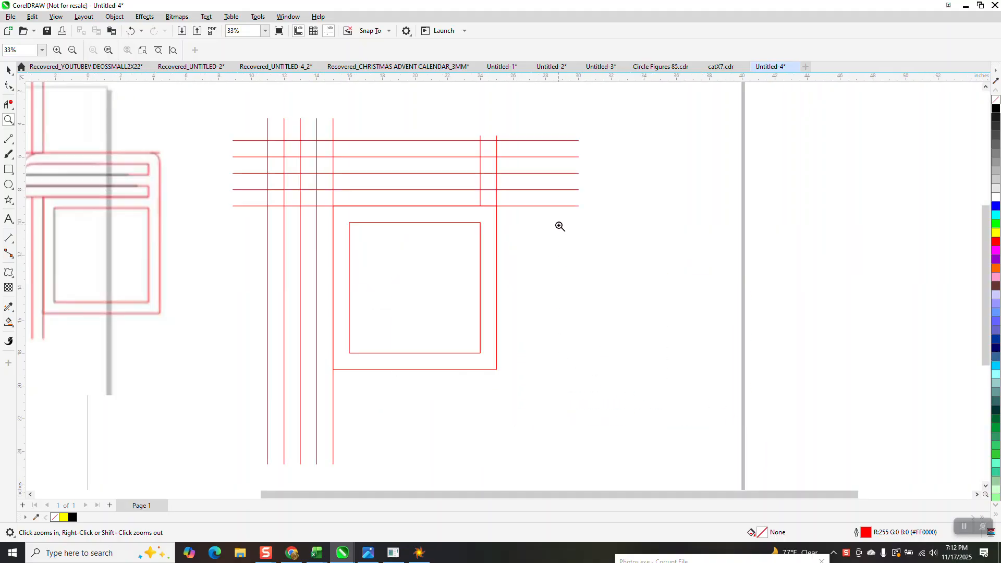
pyautogui.scroll(-1, 554, 238)
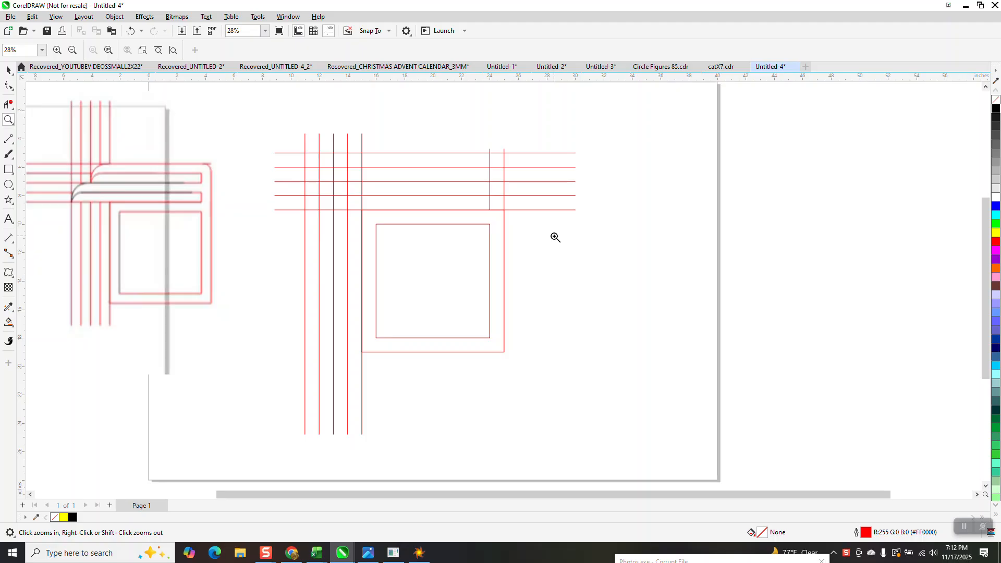
pyautogui.scroll(-1, 554, 237)
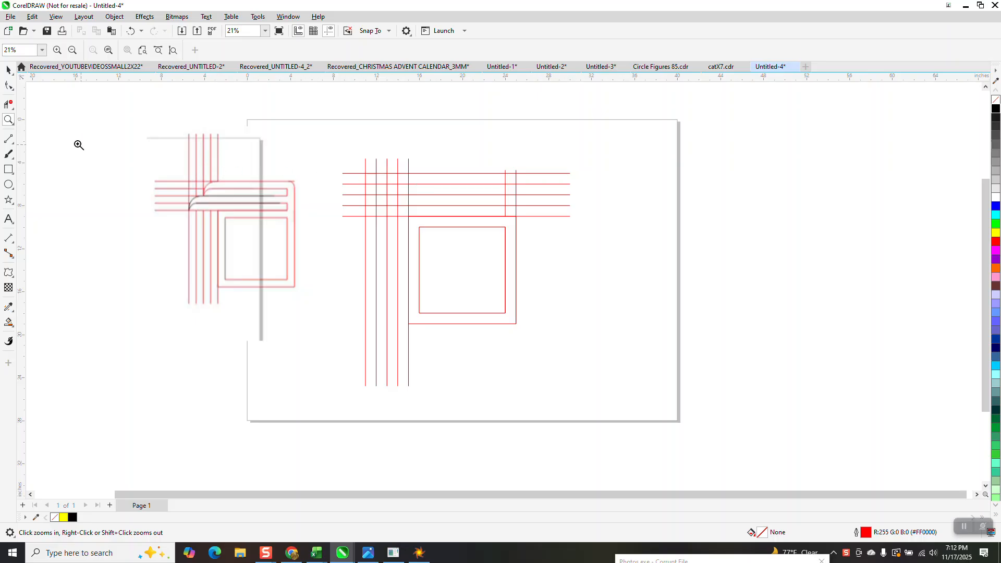
pyautogui.moveTo(330, 145); pyautogui.dragTo(500, 221)
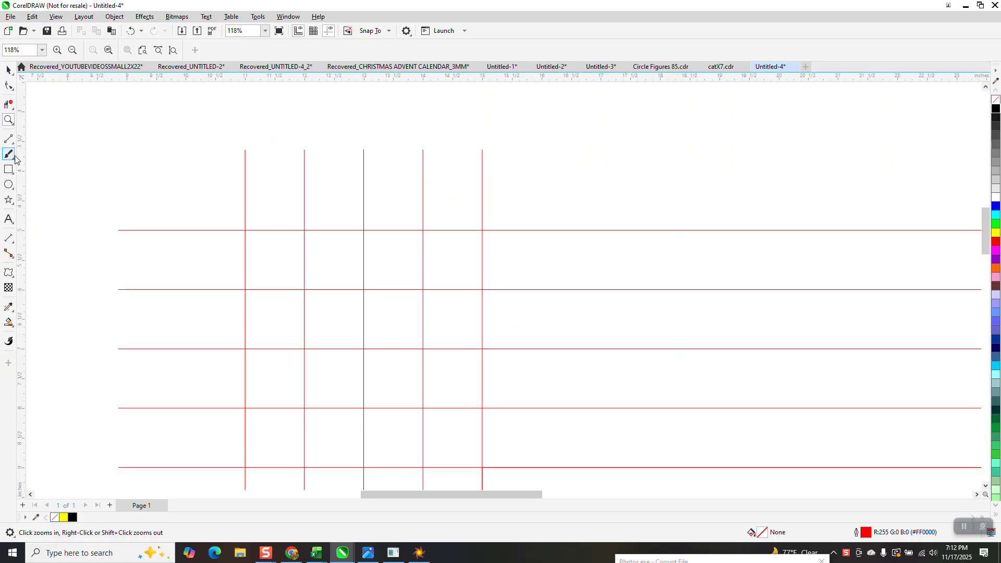
pyautogui.click(8, 139)
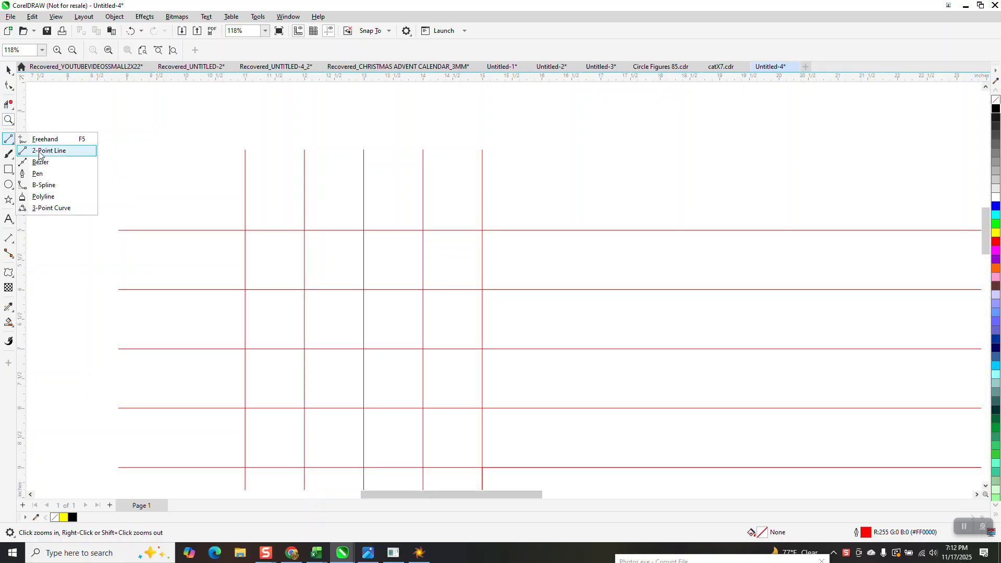
pyautogui.click(50, 208)
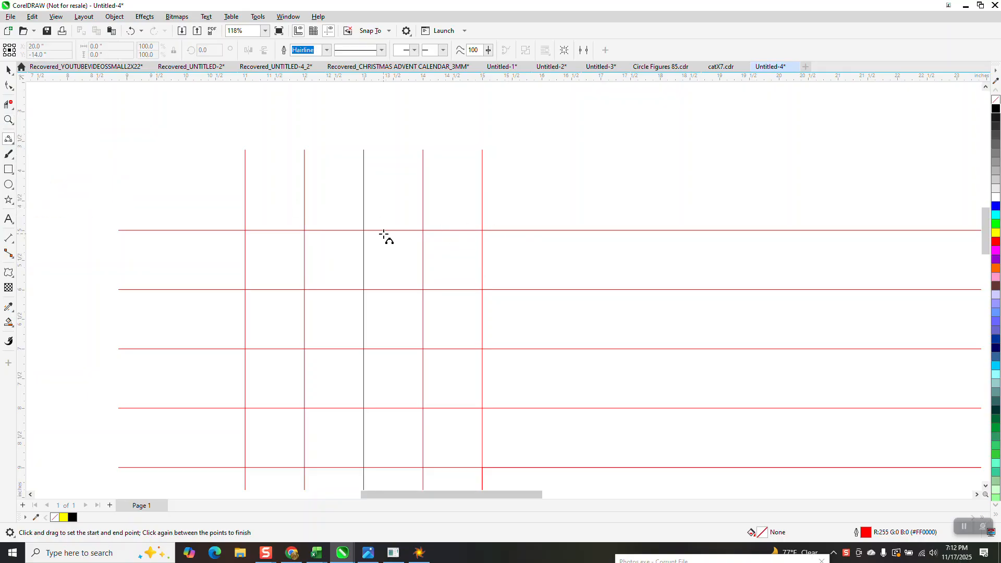
pyautogui.moveTo(366, 230); pyautogui.dragTo(305, 289)
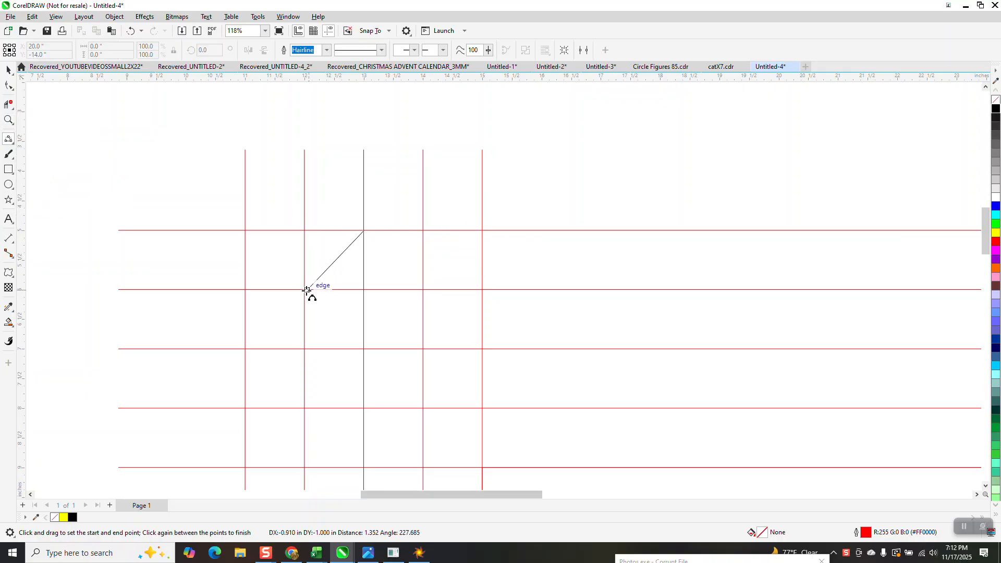
pyautogui.click(332, 257)
pyautogui.press('Delete')
pyautogui.scroll(-4, 334, 255)
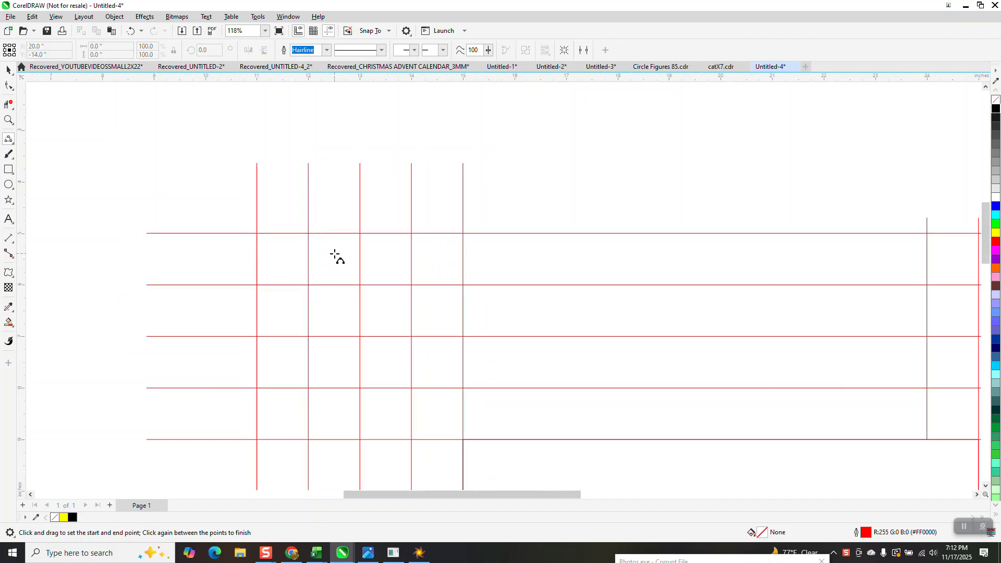
pyautogui.scroll(-4, 334, 250)
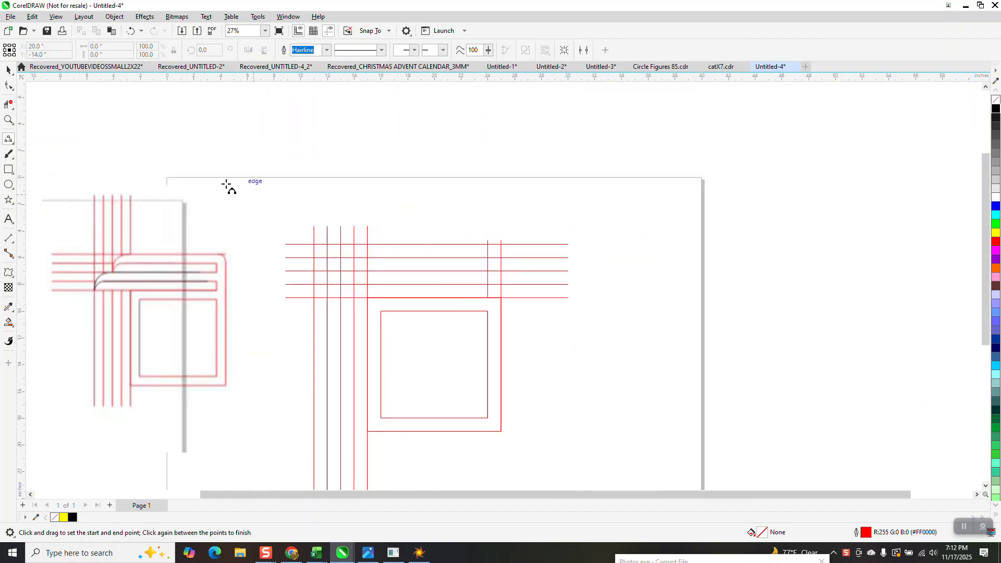
# Use Virtual Segment Delete to remove the vertical segments of the fourth, fifth and inner right-hand lines inside the grid's top strip
pyautogui.click(8, 119)
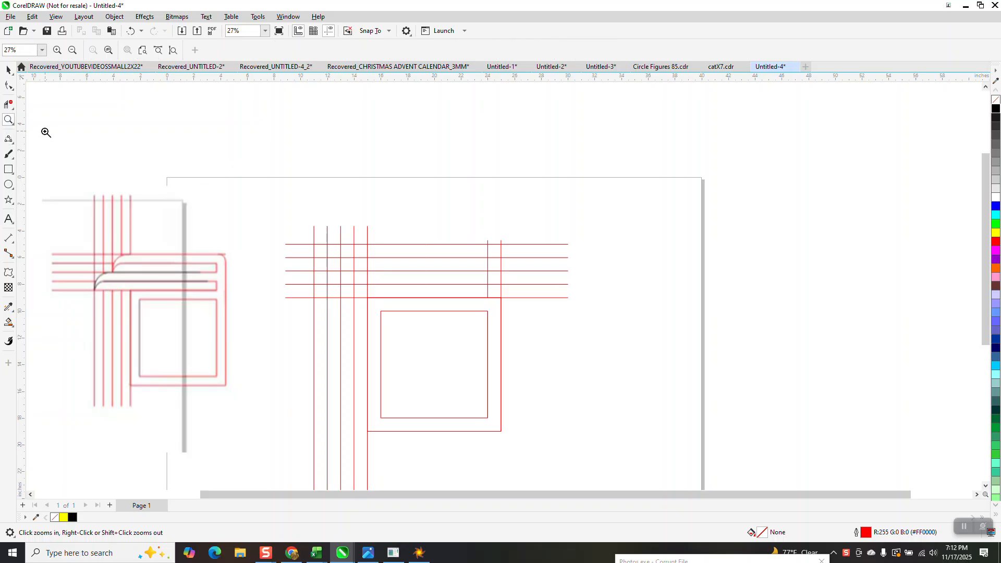
pyautogui.moveTo(228, 210); pyautogui.dragTo(599, 348)
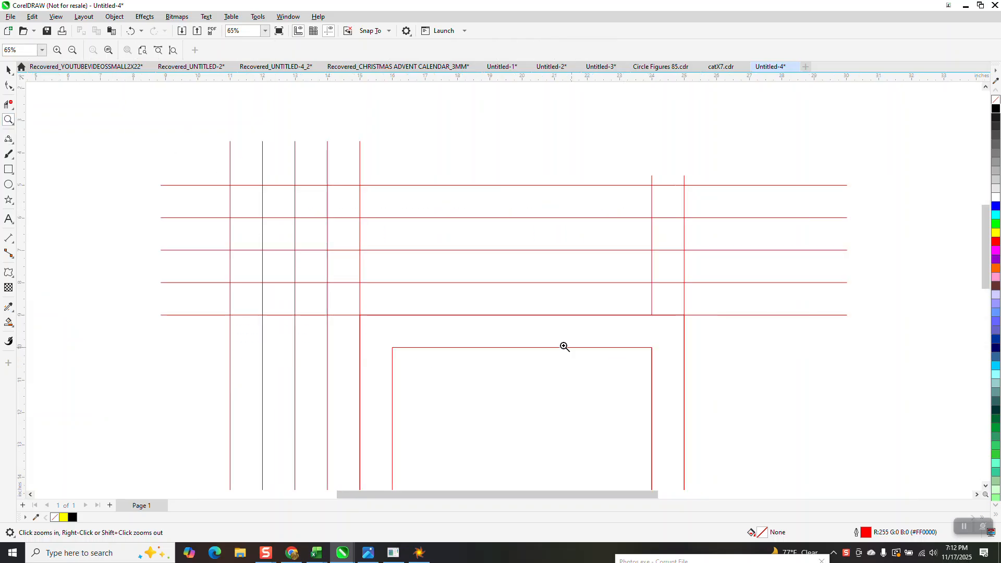
pyautogui.rightClick(477, 286)
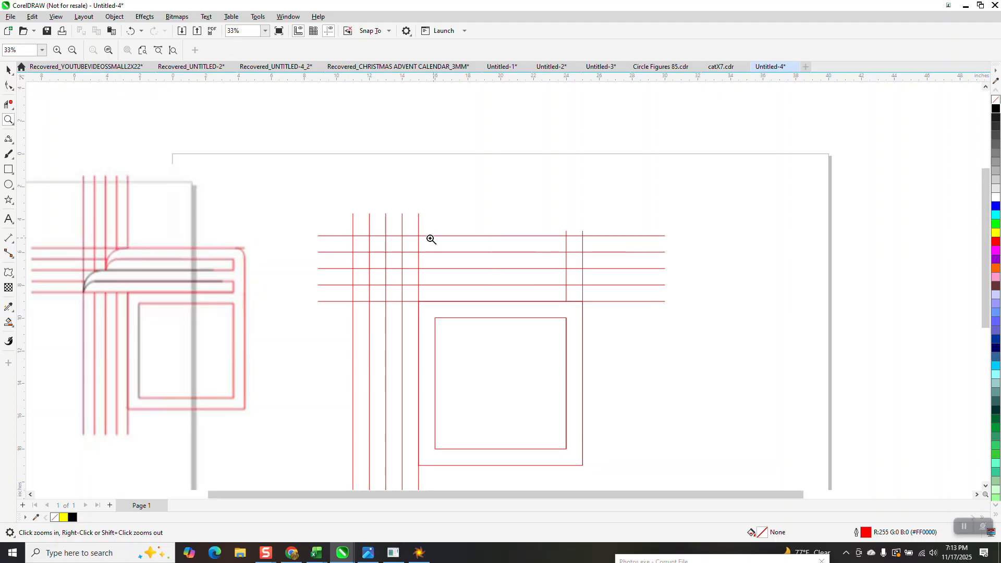
pyautogui.click(8, 104)
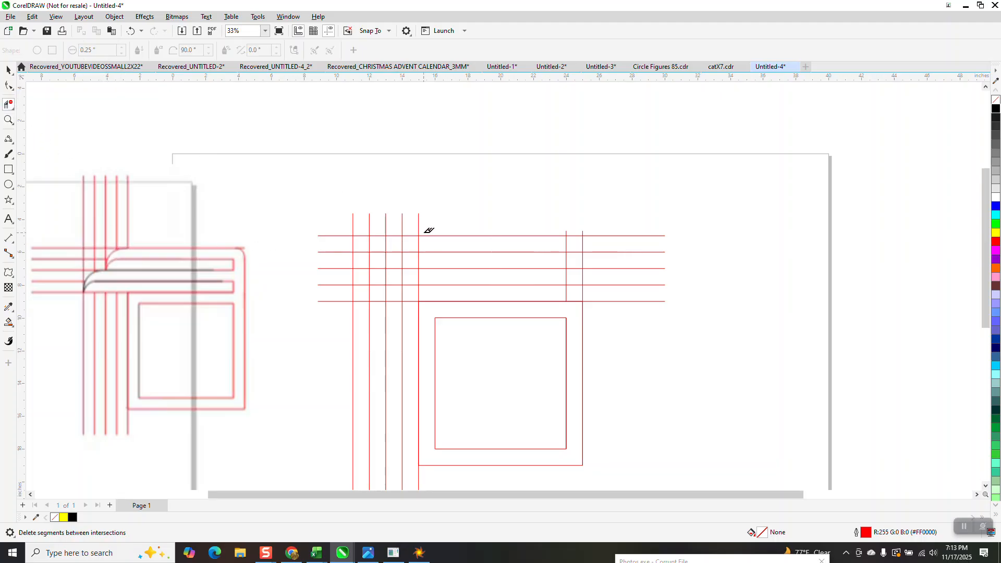
pyautogui.moveTo(397, 245); pyautogui.dragTo(434, 244)
pyautogui.click(567, 243)
pyautogui.scroll(-1, 554, 237)
pyautogui.scroll(-1, 413, 252)
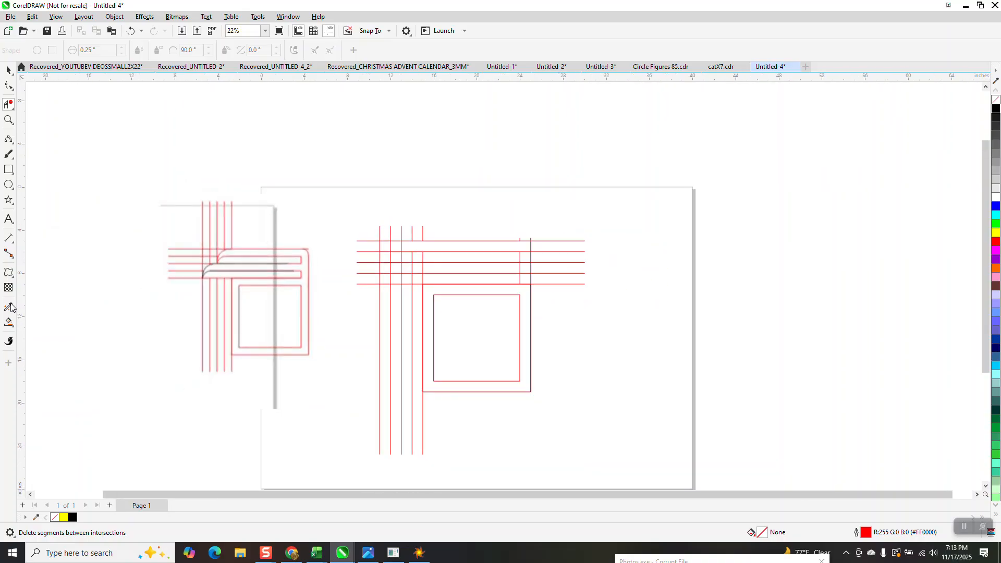
# Create a yellow Smart Fill shape from the cleared top strip and move it 5 inches straight up
pyautogui.click(9, 322)
pyautogui.click(452, 247)
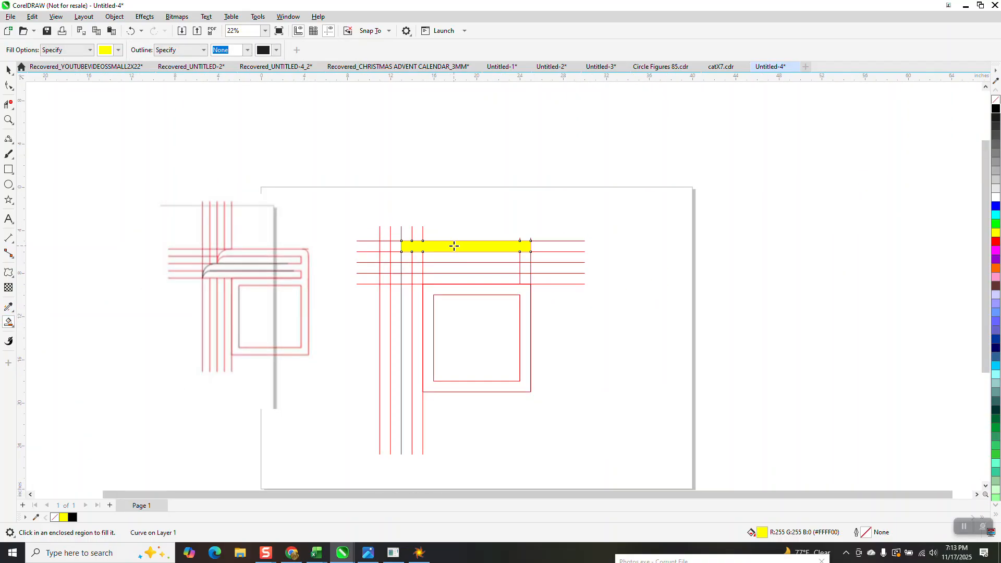
pyautogui.press('Up')
pyautogui.press('Up')
pyautogui.press('Up')
pyautogui.press('Up')
pyautogui.press('Up')
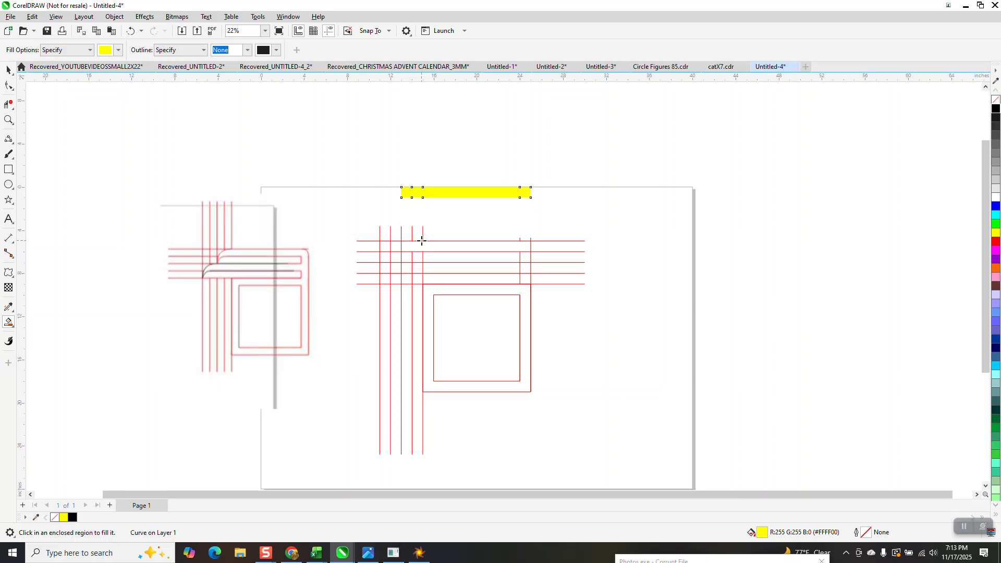
# Strip the yellow fill from the moved shape and give it a black hairline outline
pyautogui.click(996, 100)
pyautogui.click(8, 69)
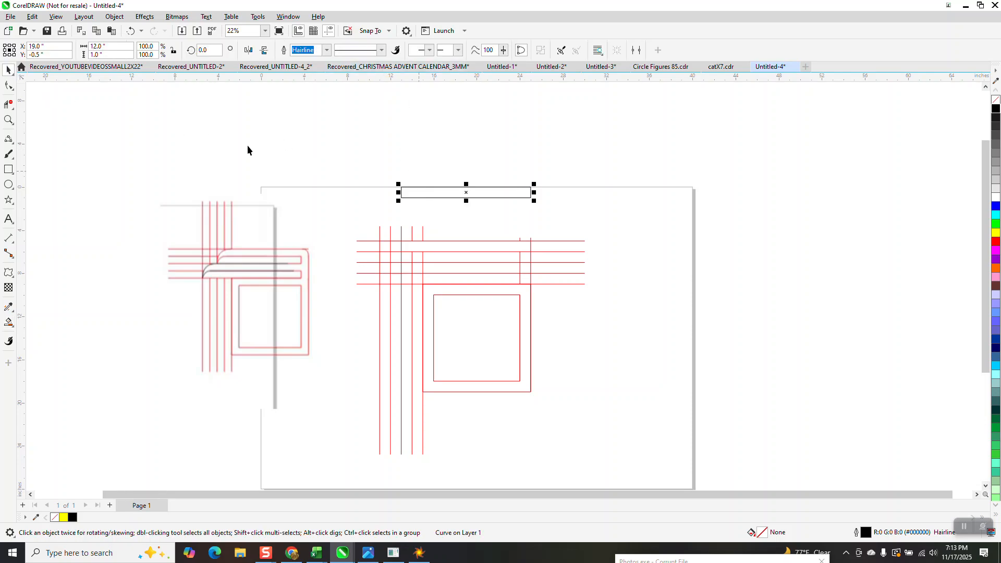
# Draw a rectangle above the page and set its size to 12 inches wide by 1 inch high
pyautogui.click(8, 169)
pyautogui.moveTo(402, 118); pyautogui.dragTo(529, 134)
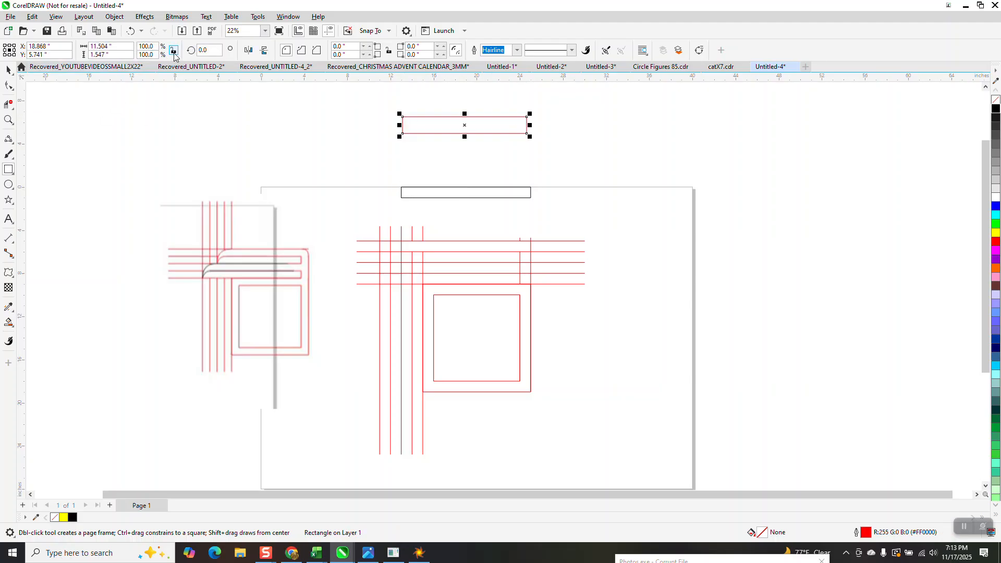
pyautogui.doubleClick(125, 49)
pyautogui.write('12')
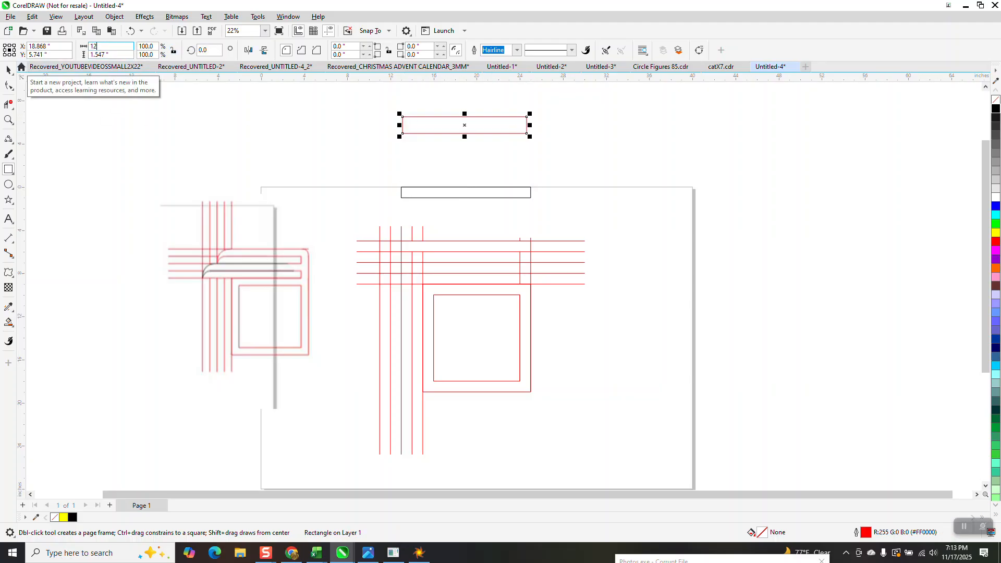
pyautogui.press('Return')
pyautogui.doubleClick(109, 54)
pyautogui.write('1')
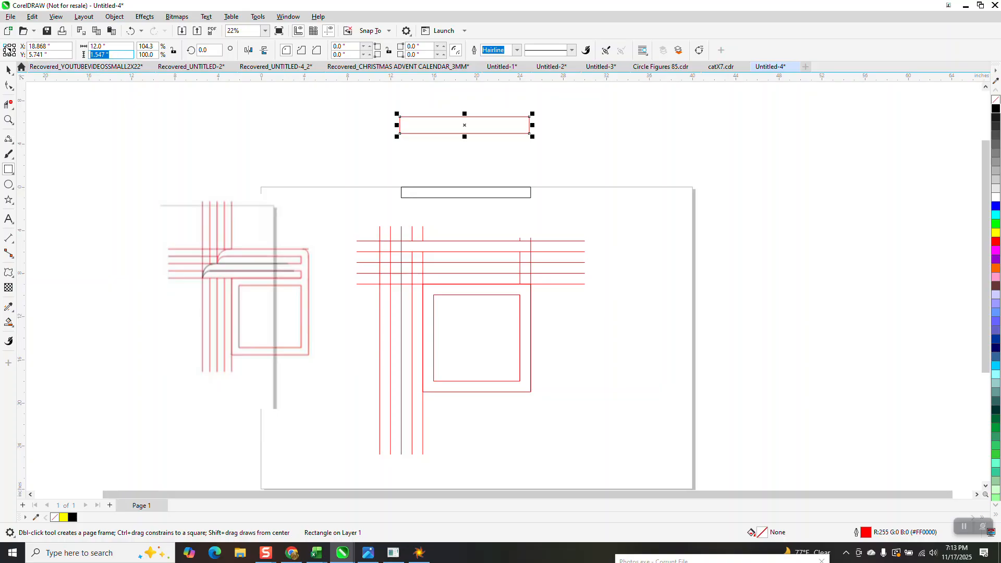
pyautogui.press('Return')
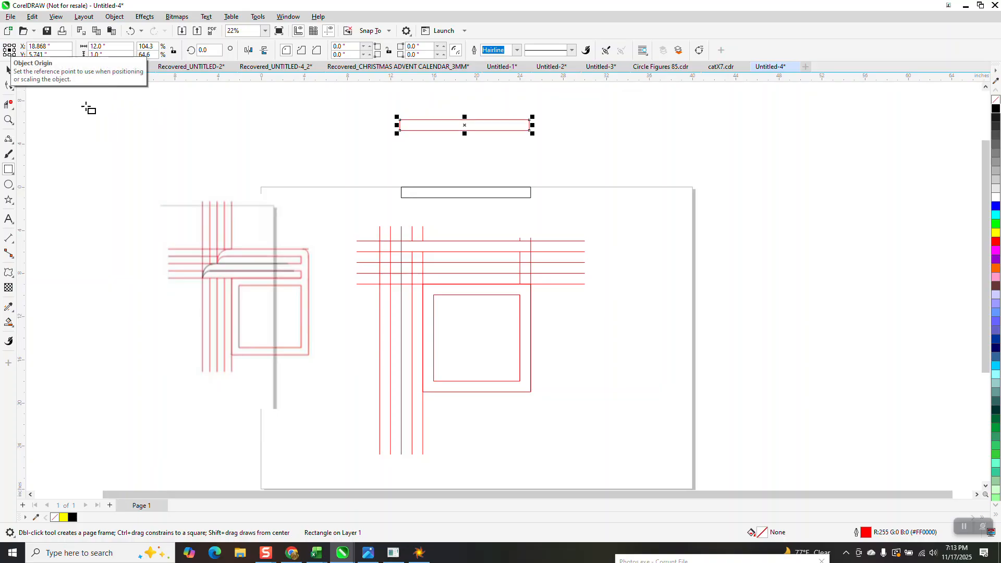
# Center the red rectangle horizontally and vertically on the black outlined shape
pyautogui.click(8, 69)
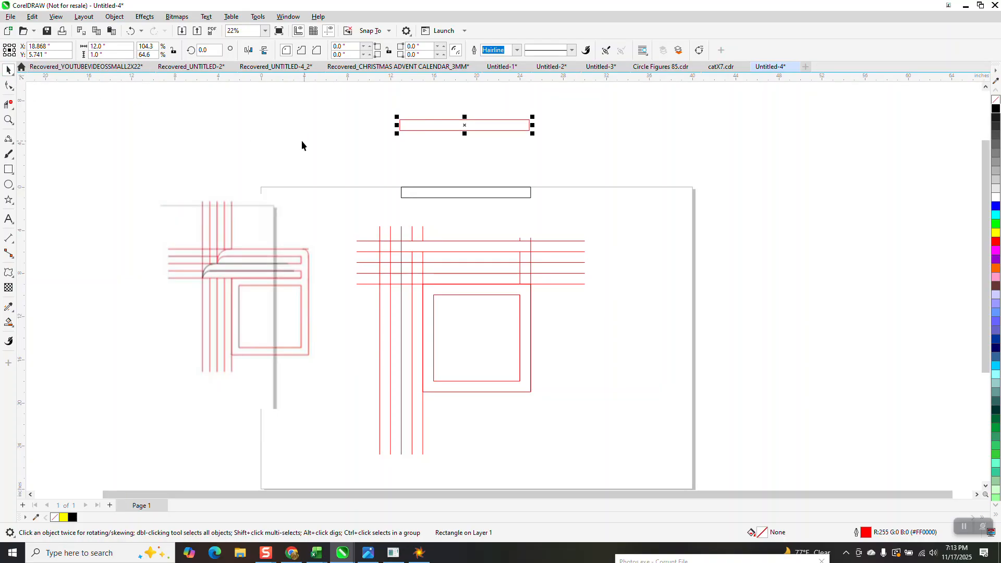
pyautogui.keyDown('shift'); pyautogui.click(447, 188); pyautogui.keyUp('shift')
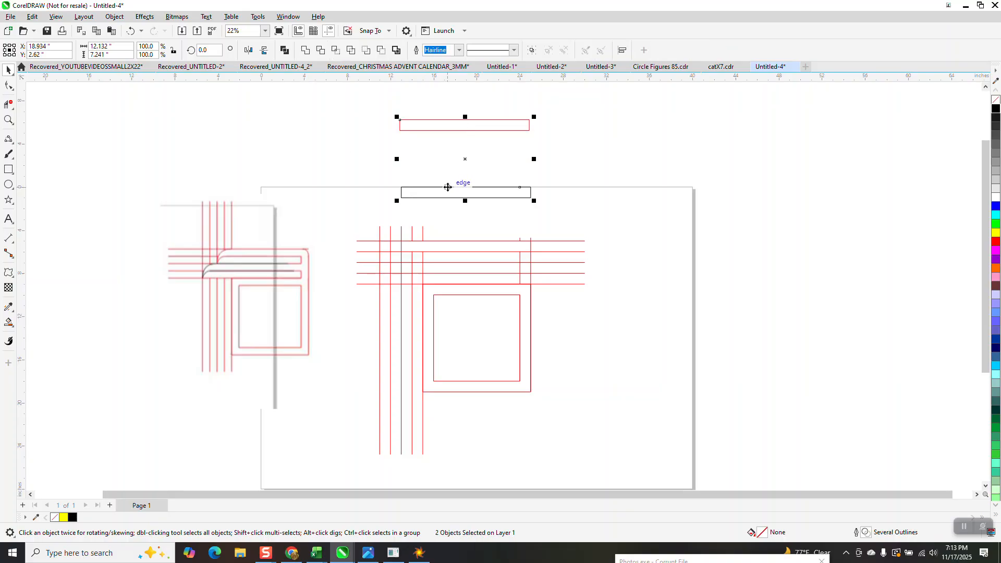
pyautogui.press('e')
pyautogui.press('c')
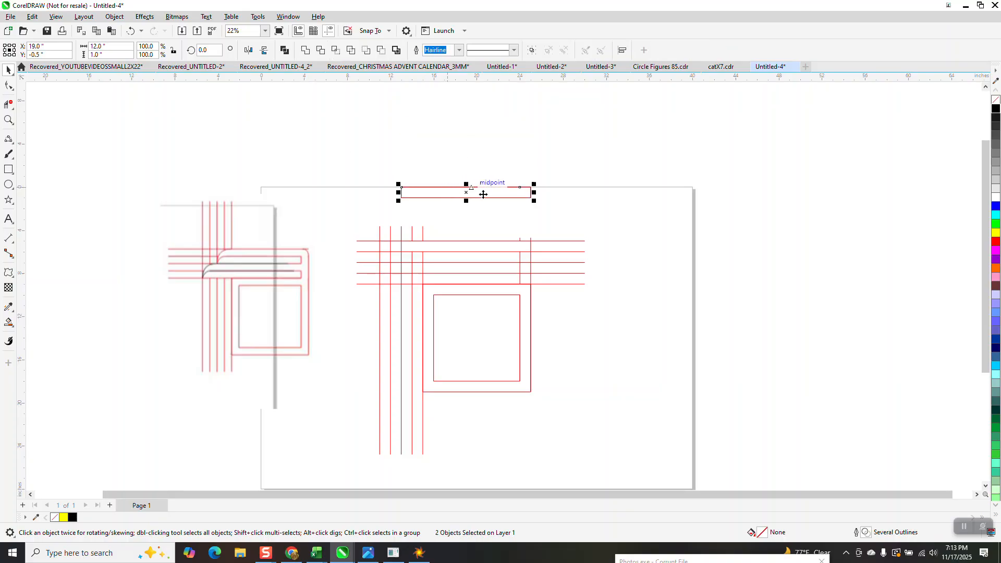
pyautogui.press('Right')
pyautogui.press('Right')
pyautogui.press('Right')
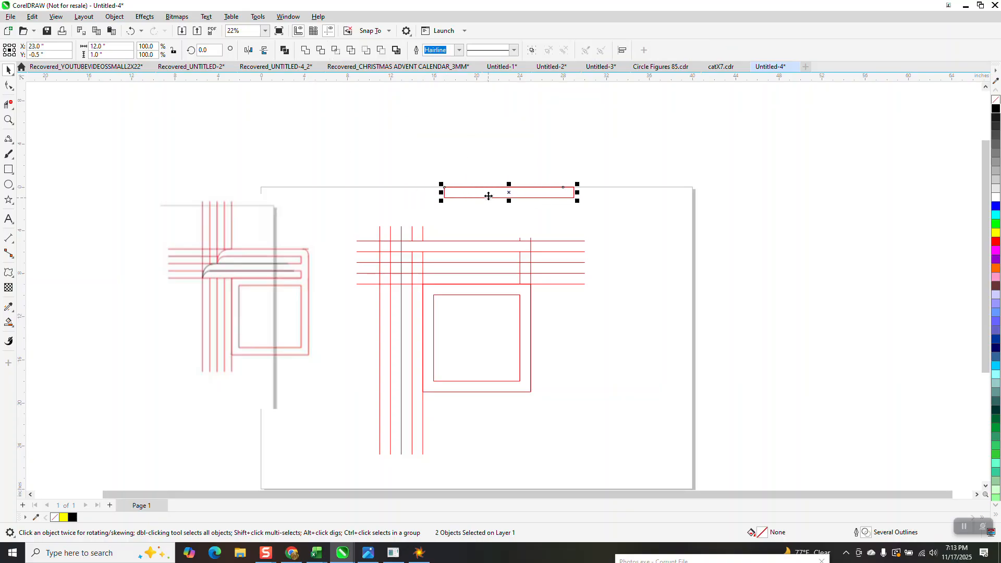
pyautogui.press('Left')
pyautogui.press('Left')
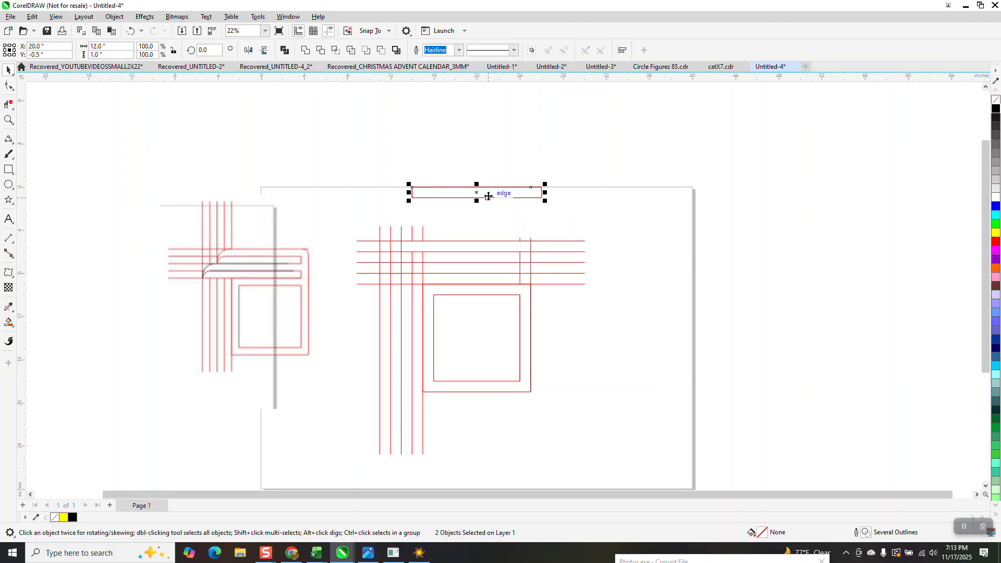
pyautogui.press('Left')
pyautogui.click(589, 163)
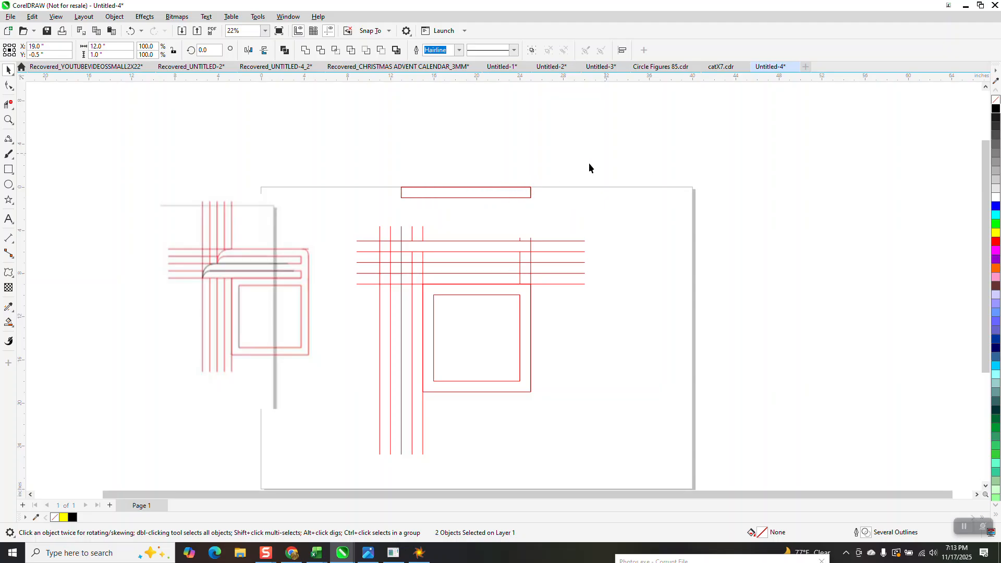
# Move only the red rectangle 2 inches up, clear of the black outlined shape
pyautogui.click(496, 197)
pyautogui.press('Up')
pyautogui.press('Up')
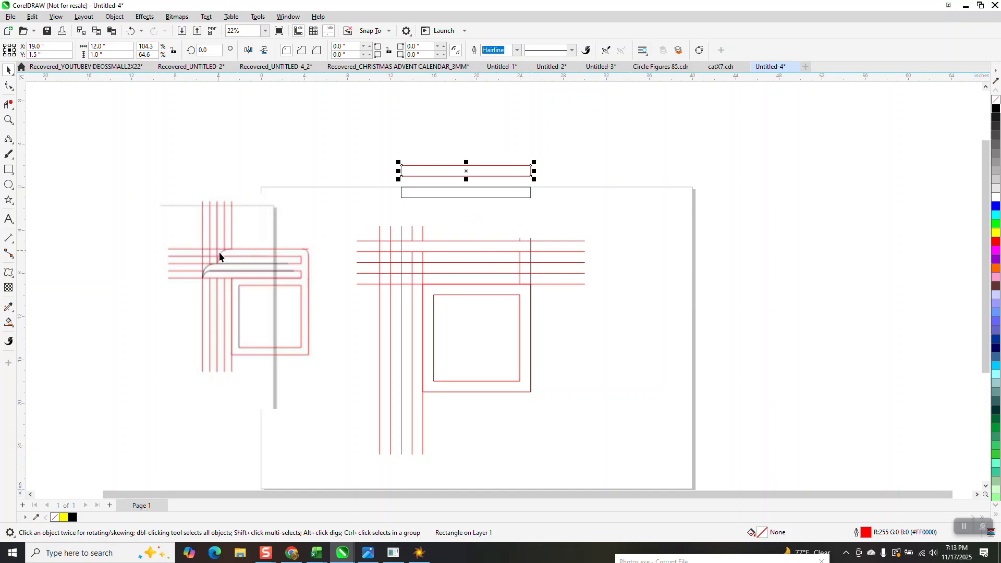
# Round both upper corners of the red rectangle with a 1-inch radius, following the curves in the reference image
pyautogui.click(8, 120)
pyautogui.click(303, 314)
pyautogui.scroll(-2, 323, 296)
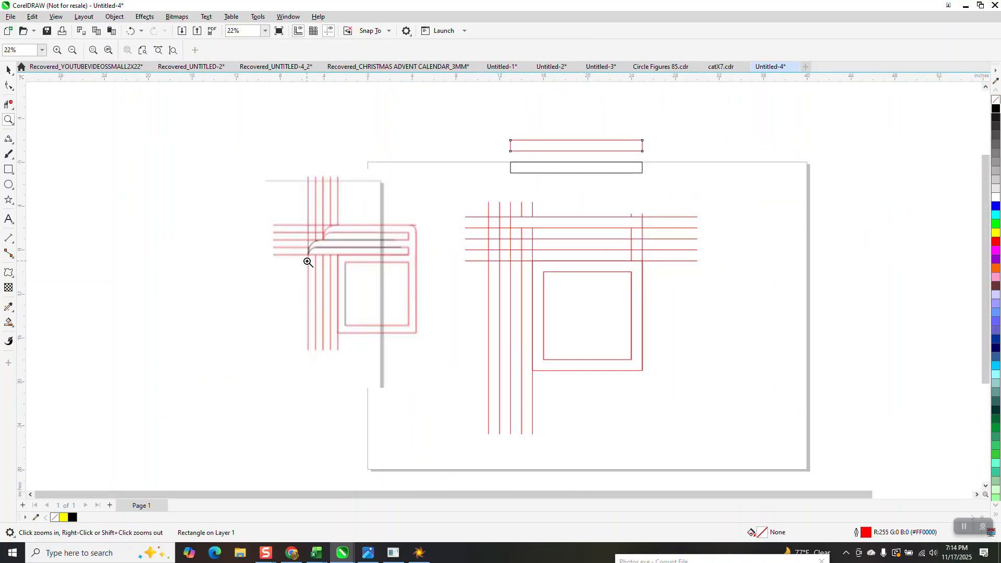
pyautogui.moveTo(308, 227); pyautogui.dragTo(406, 292)
pyautogui.scroll(-3, 355, 293)
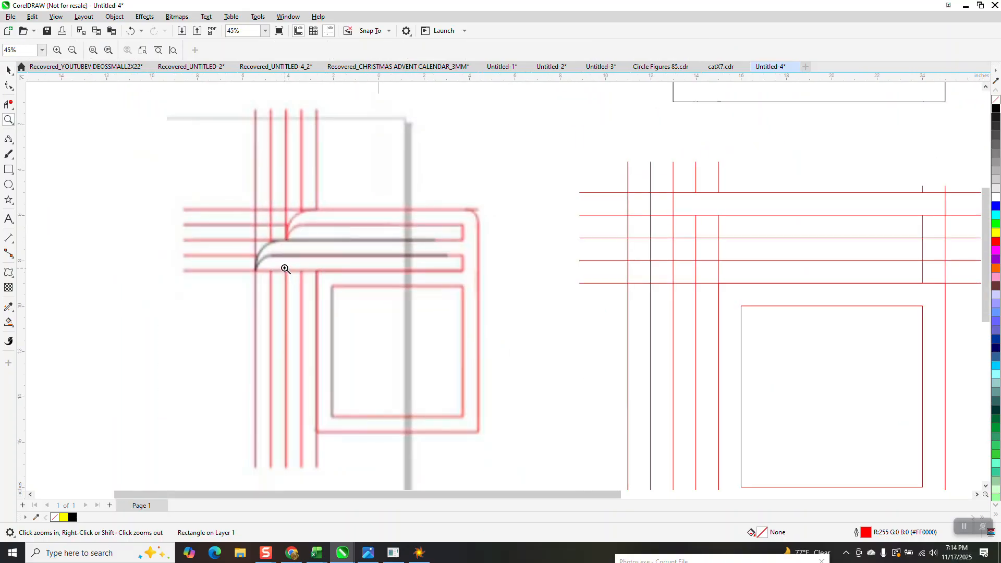
pyautogui.press('space')
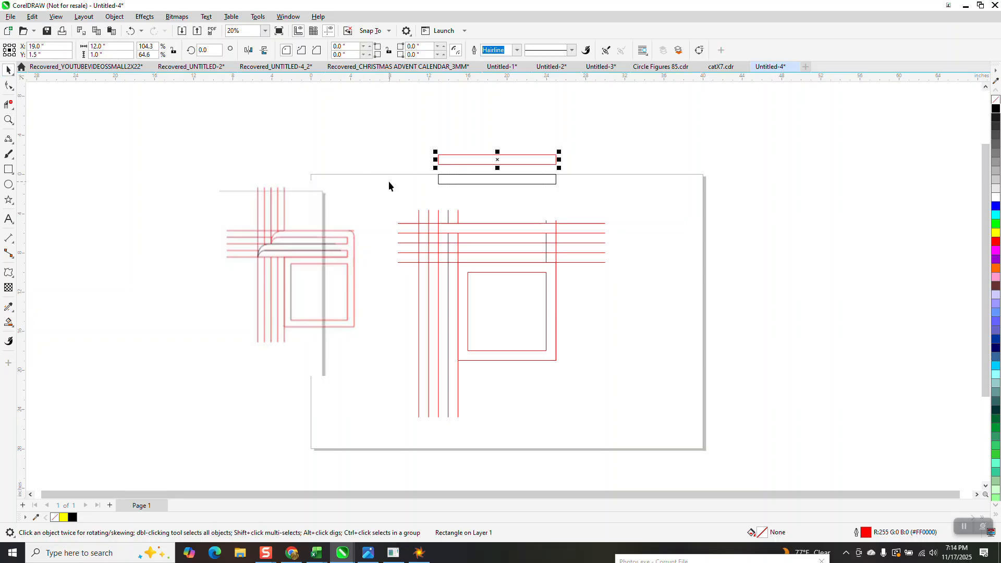
pyautogui.click(347, 47)
pyautogui.write('1')
pyautogui.press('Return')
pyautogui.click(420, 46)
pyautogui.write('1')
pyautogui.press('Return')
# Move the rounded rectangle 7 inches down into the grid's top strip
pyautogui.press('Down')
pyautogui.press('Down')
pyautogui.press('Down')
pyautogui.press('Down')
pyautogui.press('Down')
pyautogui.press('Down')
pyautogui.press('Down')
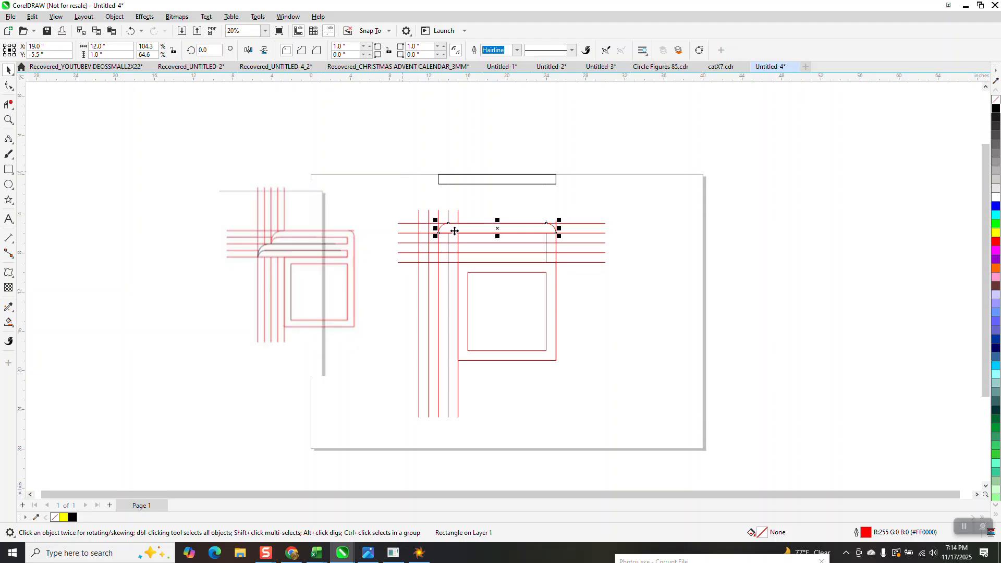
# Use Virtual Segment Delete to remove the fourth and fifth vertical lines' segments between the second and third horizontal lines
pyautogui.click(8, 120)
pyautogui.moveTo(417, 208); pyautogui.dragTo(645, 290)
pyautogui.click(8, 104)
pyautogui.moveTo(139, 237); pyautogui.dragTo(222, 243)
pyautogui.scroll(-2, 224, 240)
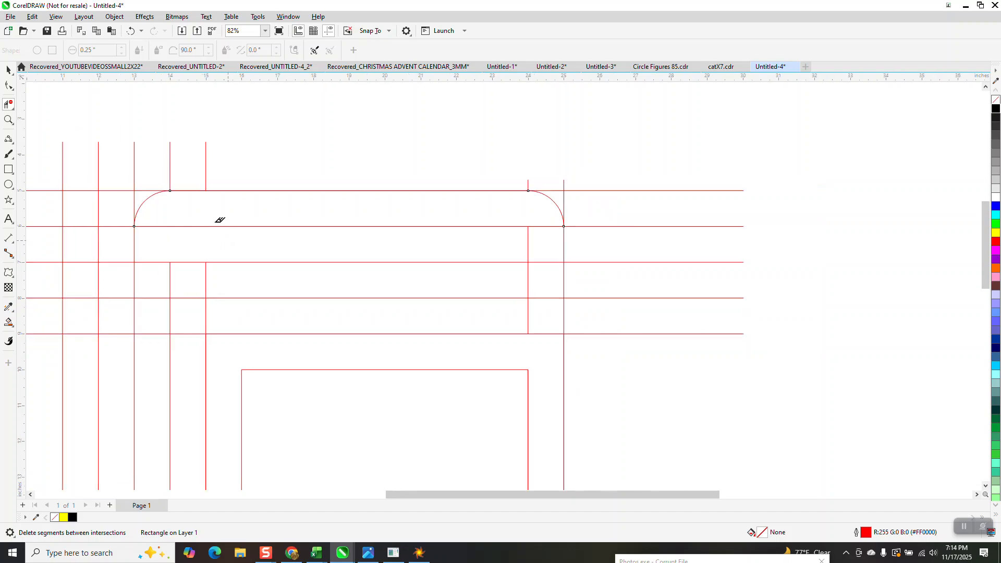
# Duplicate the rounded rectangle and move the copy 1 inch down into the second strip
pyautogui.click(8, 69)
pyautogui.hotkey('ctrl', 'c')
pyautogui.hotkey('ctrl', 'v')
pyautogui.press('Down')
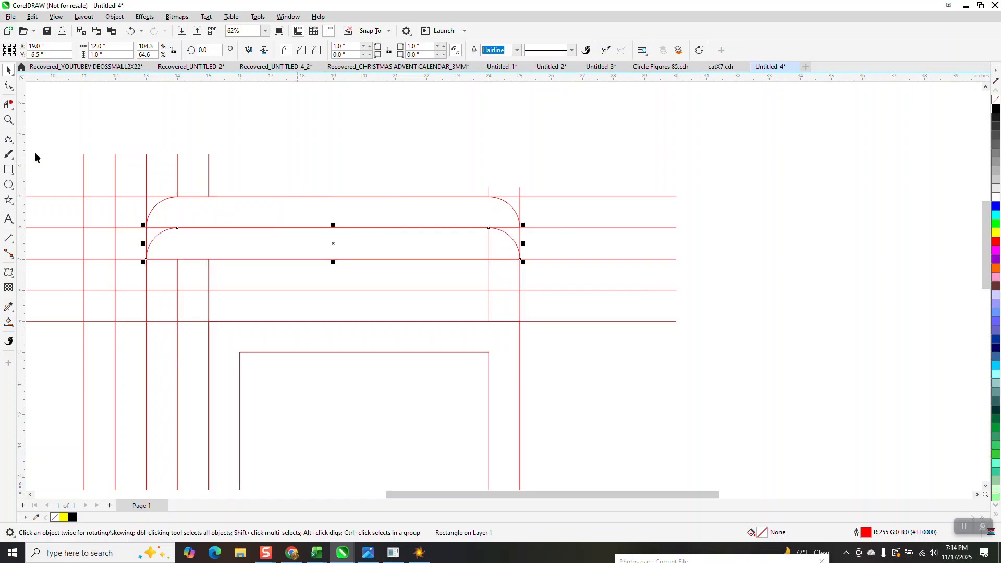
# Use Virtual Segment Delete to clear the horizontal line segments and the copied rectangle's rounded end from inside the band above the square's far edge
pyautogui.click(9, 104)
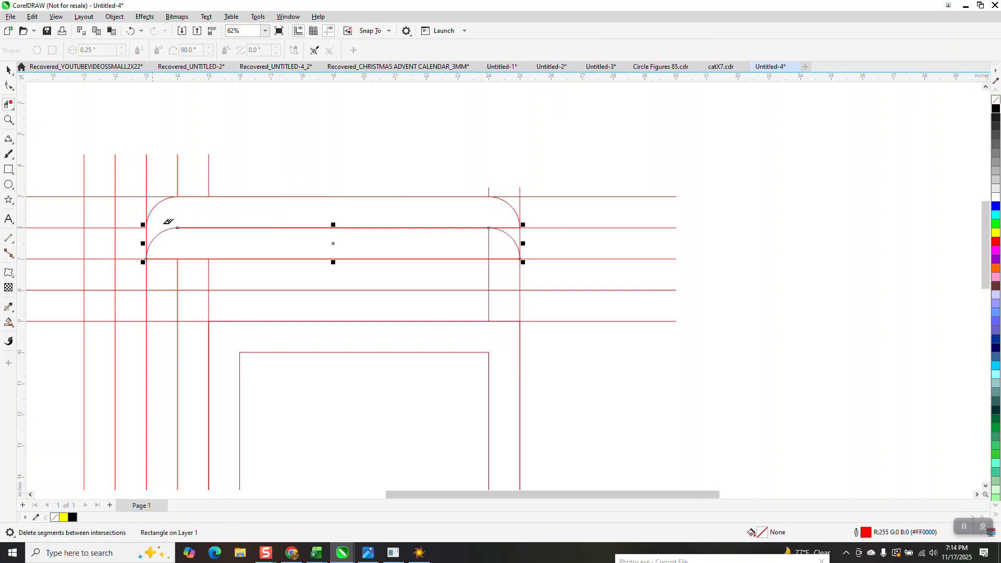
pyautogui.scroll(-2, 470, 250)
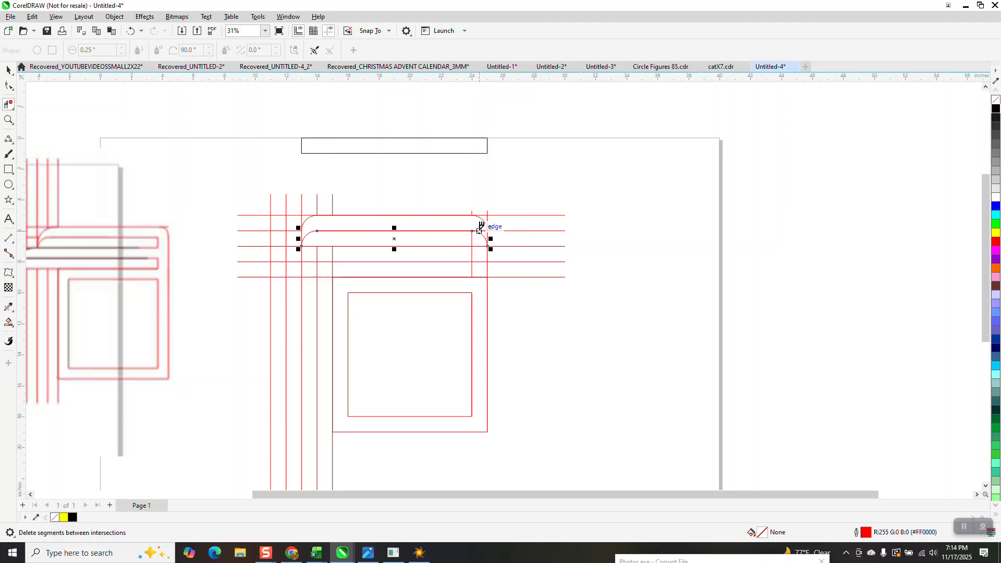
pyautogui.click(482, 265)
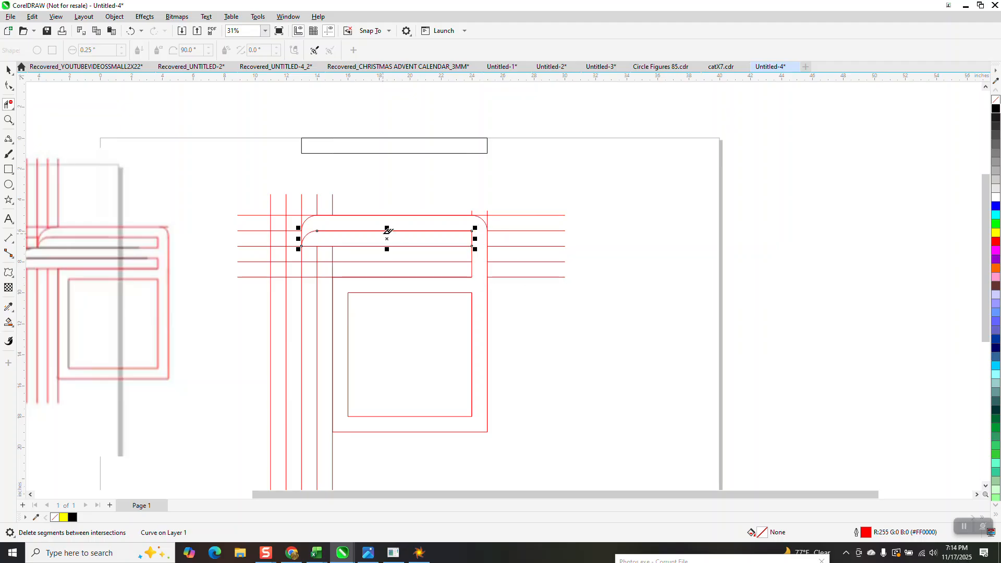
pyautogui.click(9, 119)
pyautogui.moveTo(233, 194); pyautogui.dragTo(402, 253)
pyautogui.scroll(-6, 279, 203)
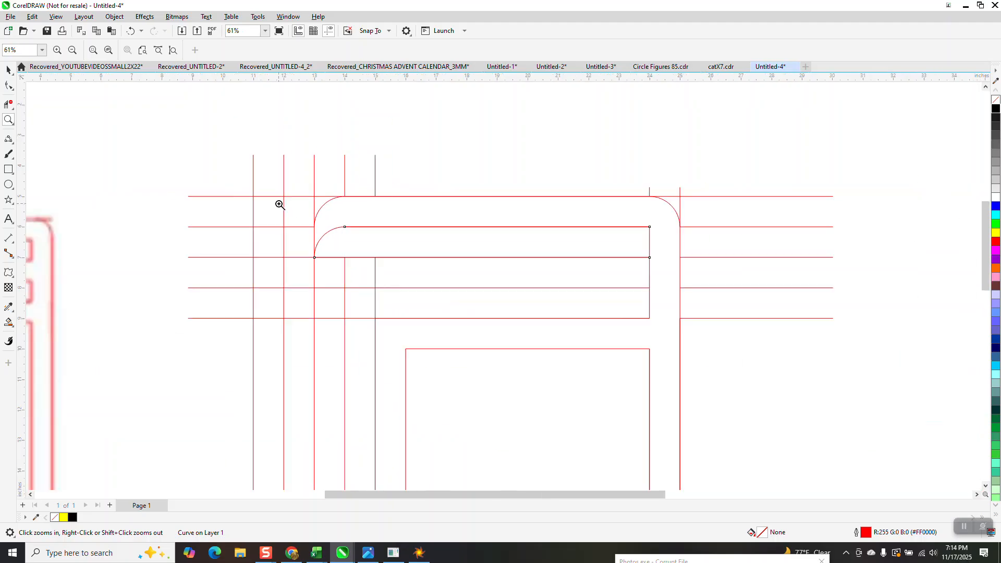
# Duplicate the trimmed strip shape 1 inch down and move the copy 2 inches left into the third strip
pyautogui.click(9, 71)
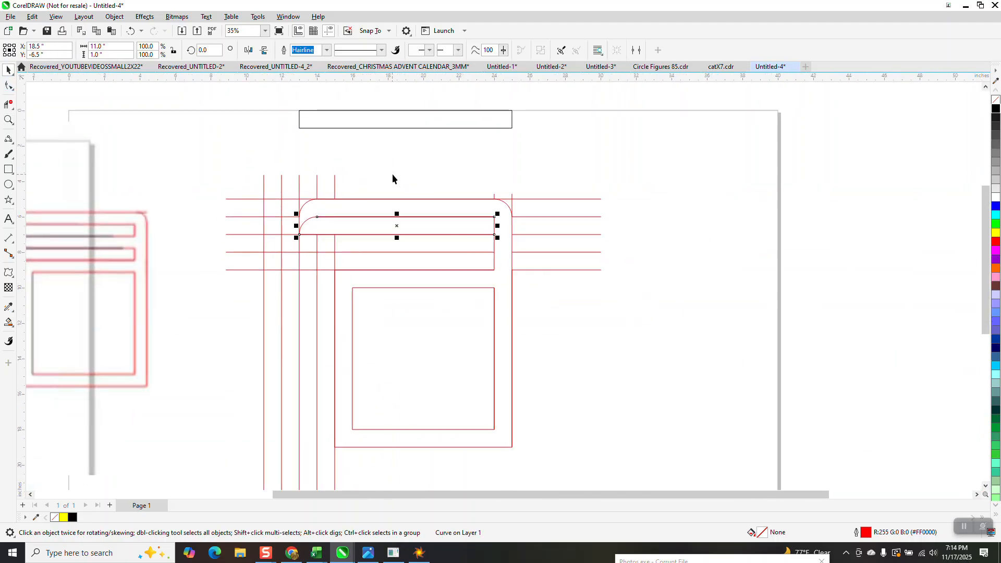
pyautogui.hotkey('ctrl', 'd')
pyautogui.press('Left')
pyautogui.press('Left')
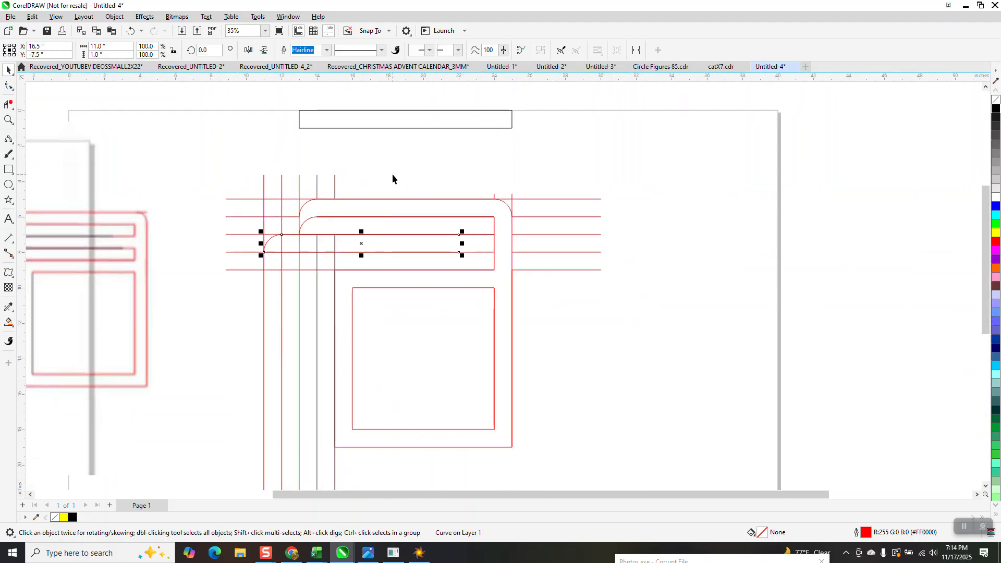
# Remove the vertical line segments crossing the third strip, and duplicate the shifted shape 1 inch down into the fourth strip
pyautogui.click(8, 104)
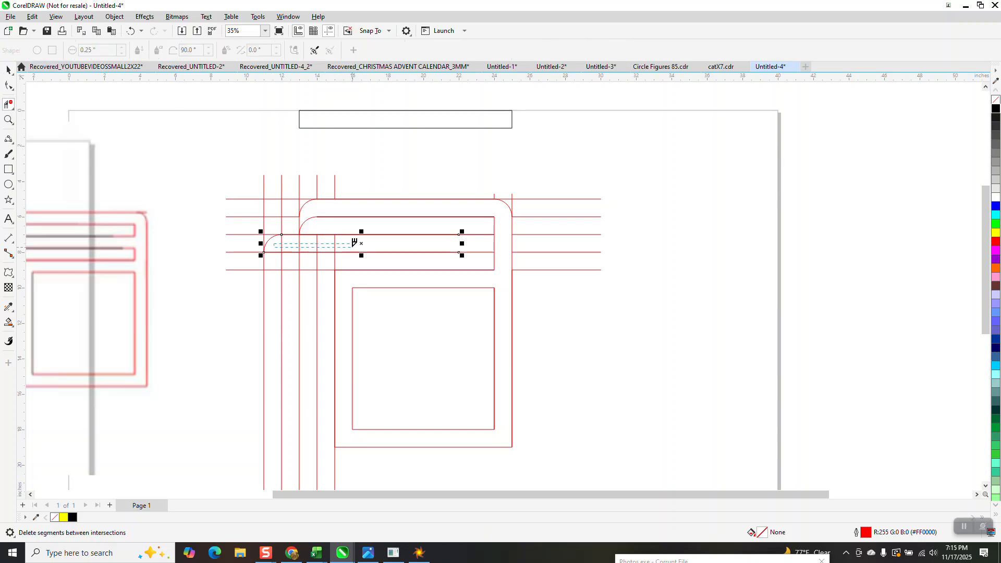
pyautogui.click(8, 70)
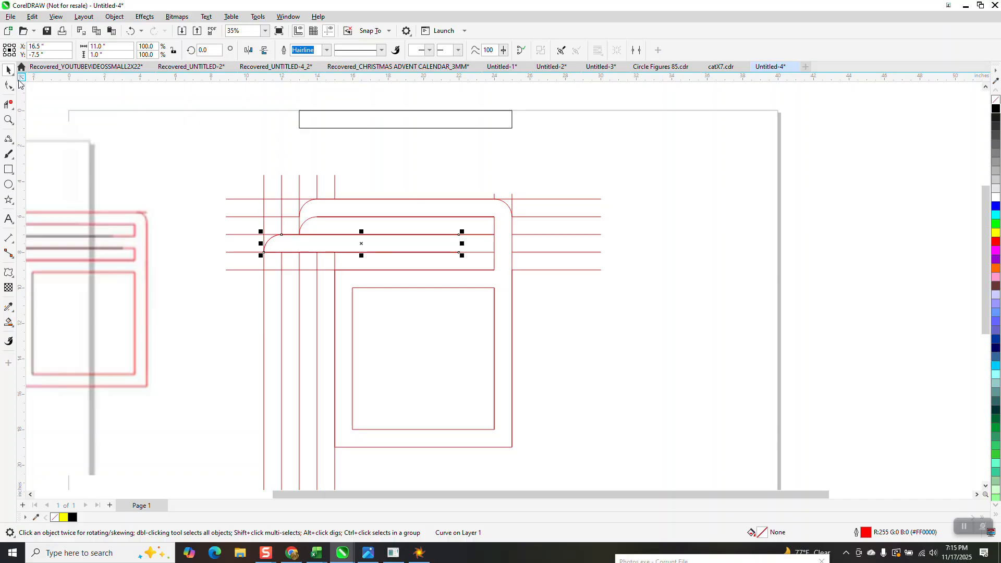
pyautogui.press('Down')
# Use Virtual Segment Delete to remove the leftover horizontal segment between the two curved corners of the third and fourth strips
pyautogui.click(9, 120)
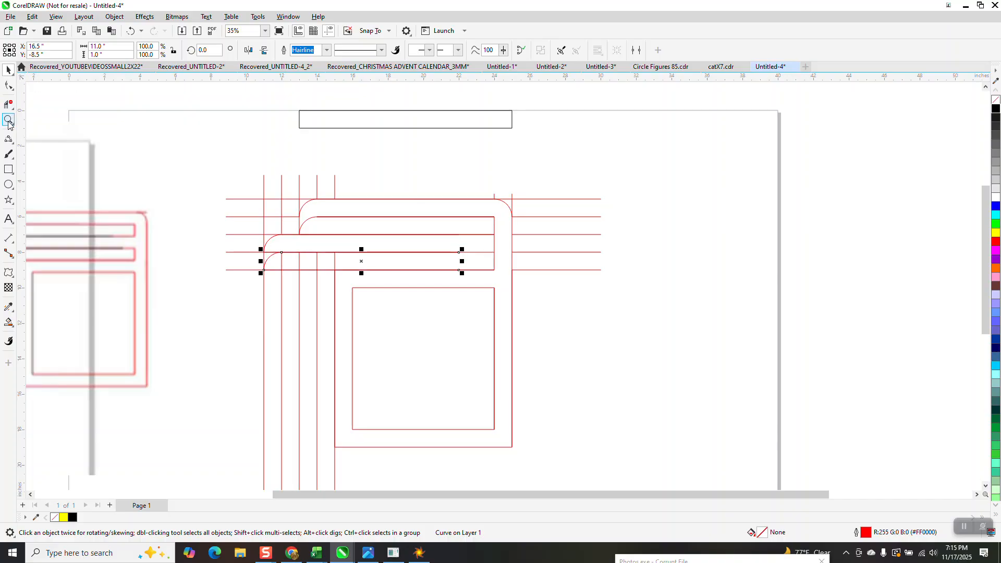
pyautogui.click(261, 258)
pyautogui.click(8, 103)
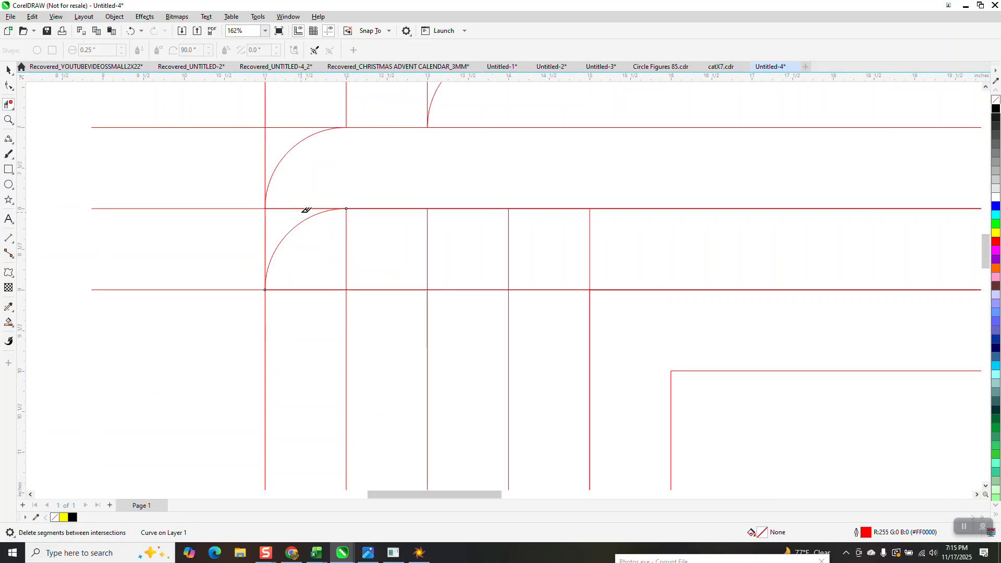
pyautogui.scroll(-7, 285, 205)
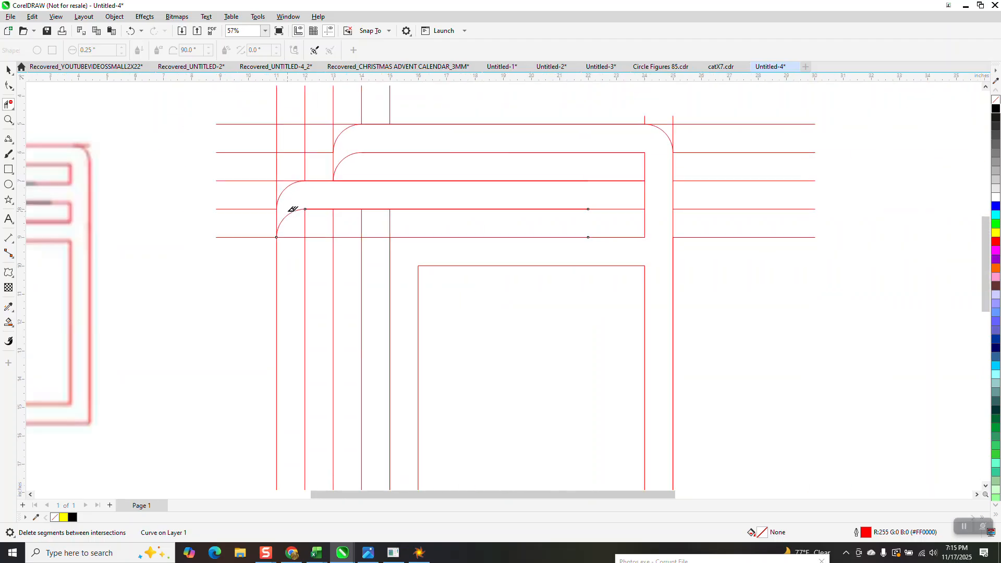
pyautogui.scroll(-1, 345, 206)
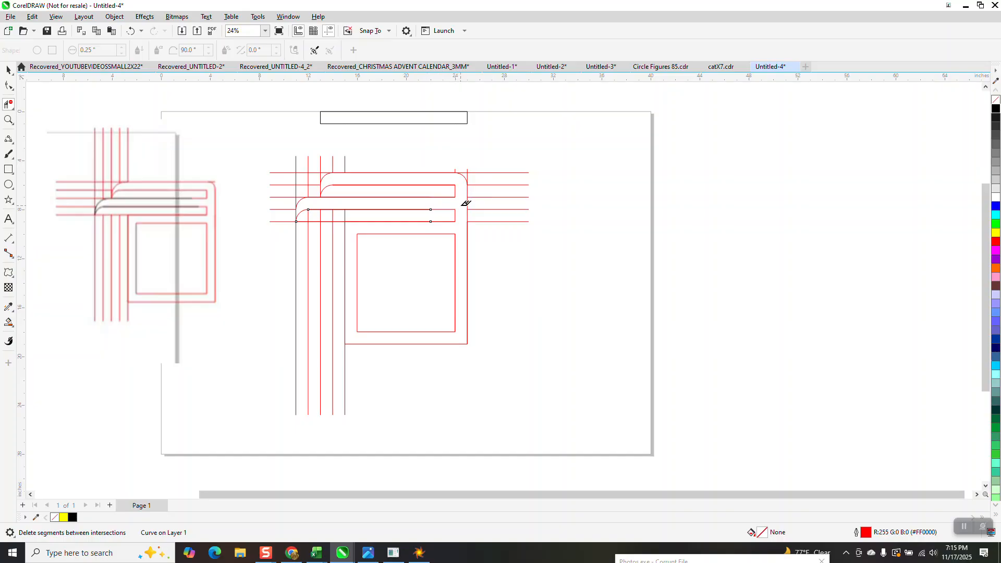
# Smart-fill the connected band around the strips and square with black and no outline
pyautogui.click(10, 323)
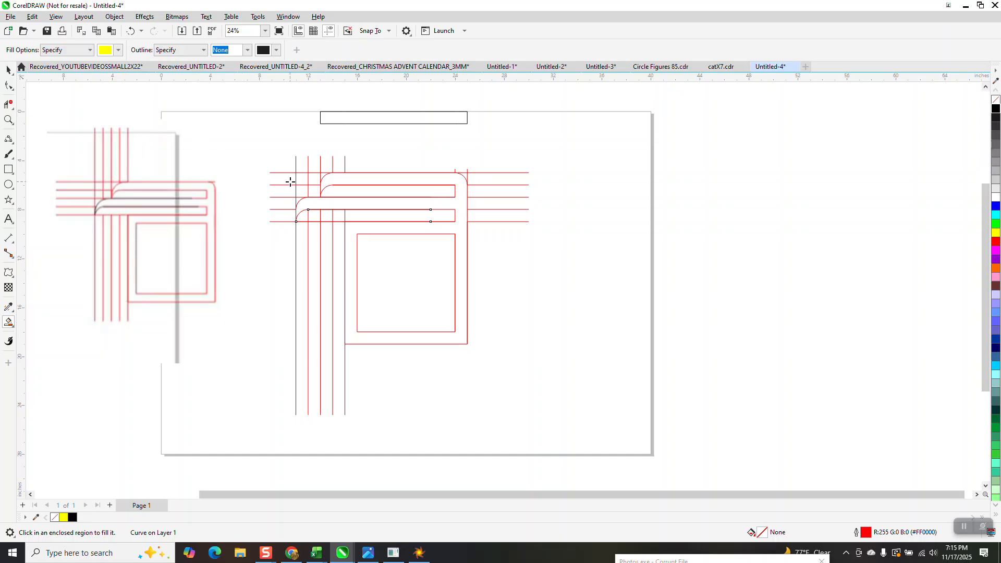
pyautogui.click(118, 50)
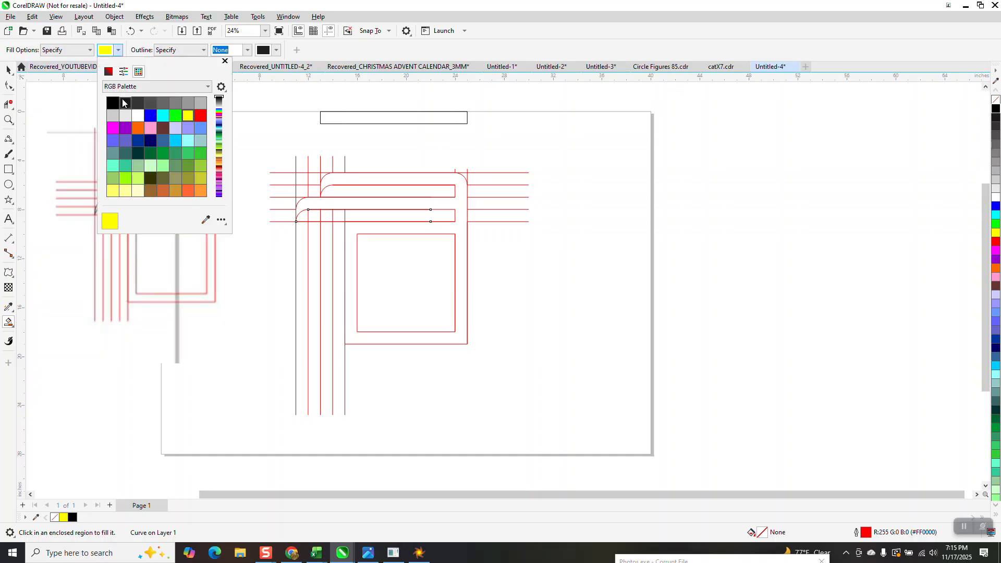
pyautogui.click(115, 105)
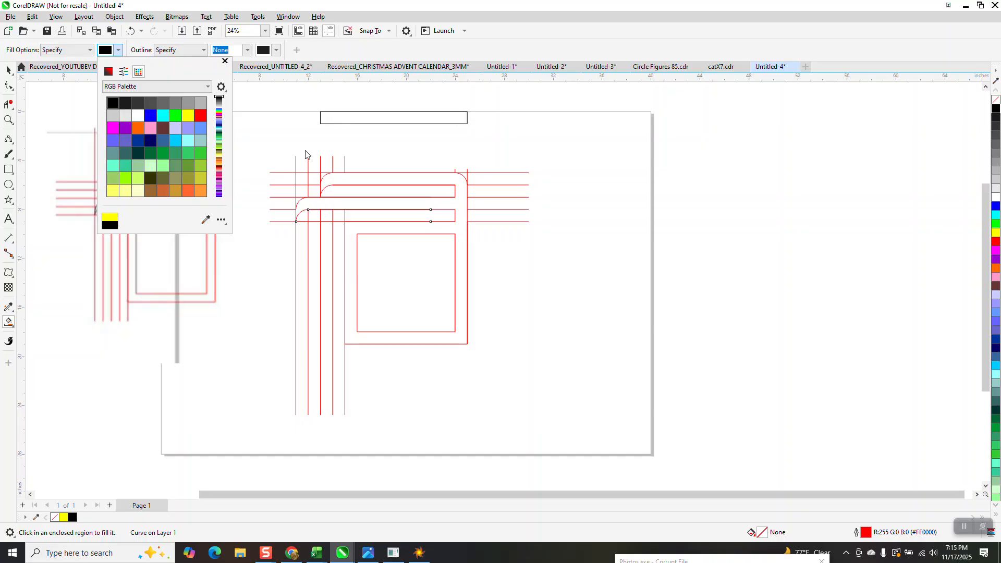
pyautogui.click(371, 177)
pyautogui.click(373, 177)
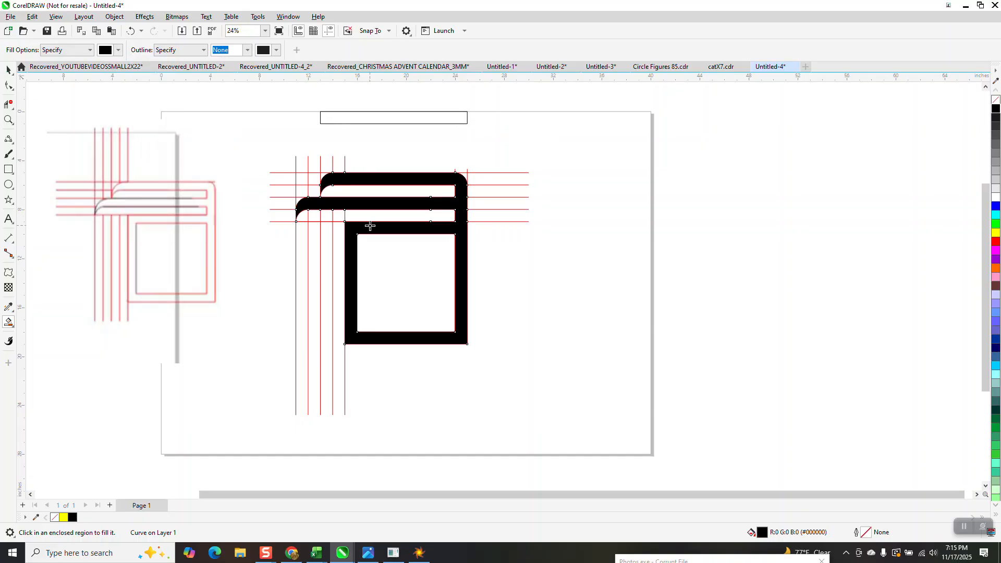
# Delete the vertical line segments crossing the lower inner strip, and smart-fill the upper inner strip with bright green
pyautogui.click(8, 103)
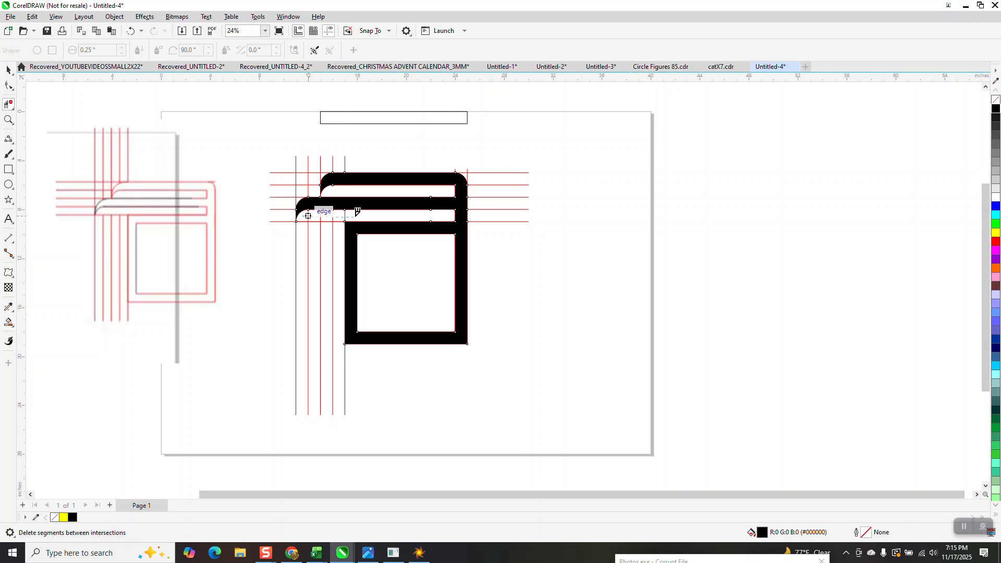
pyautogui.click(8, 323)
pyautogui.click(118, 50)
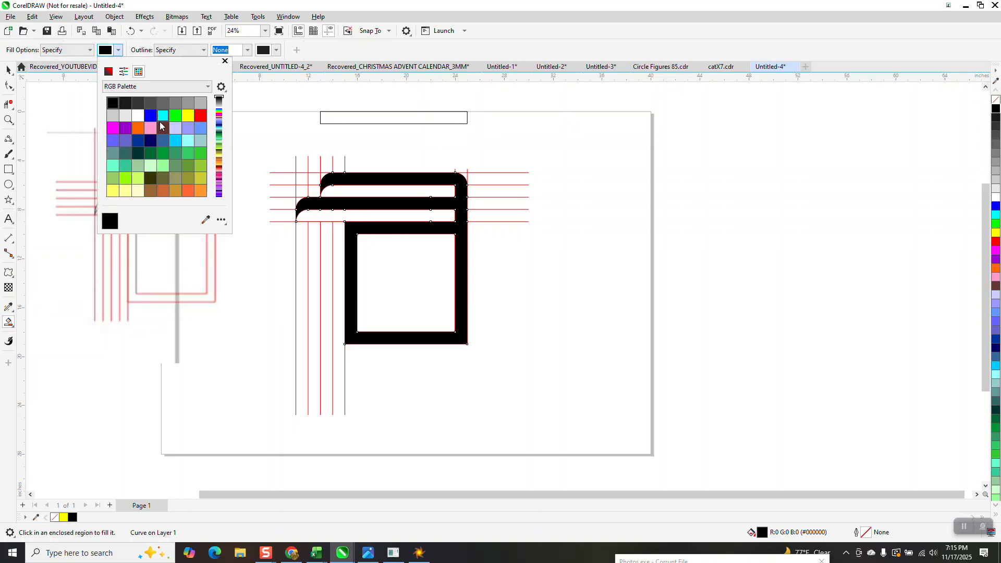
pyautogui.click(175, 114)
pyautogui.click(342, 189)
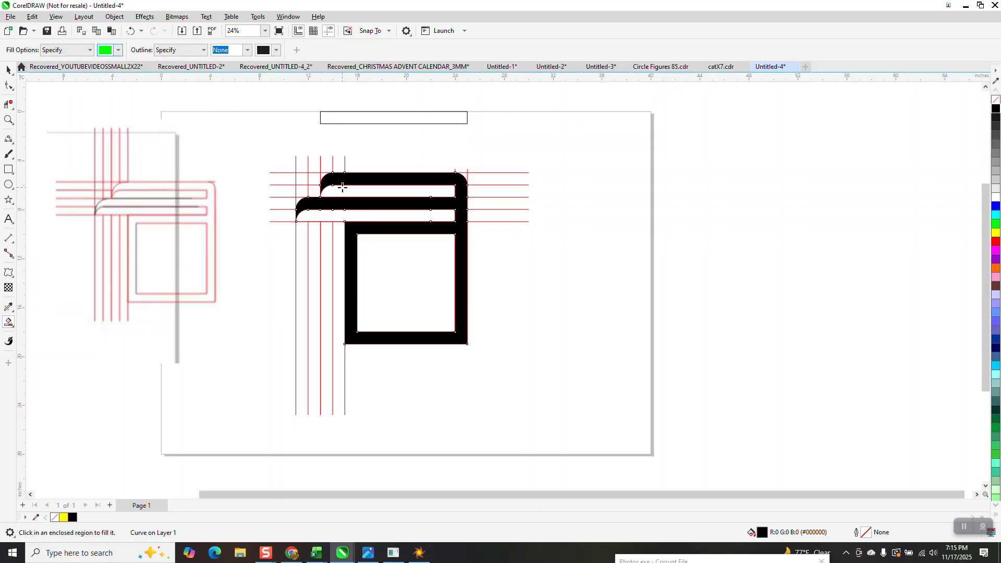
pyautogui.click(343, 190)
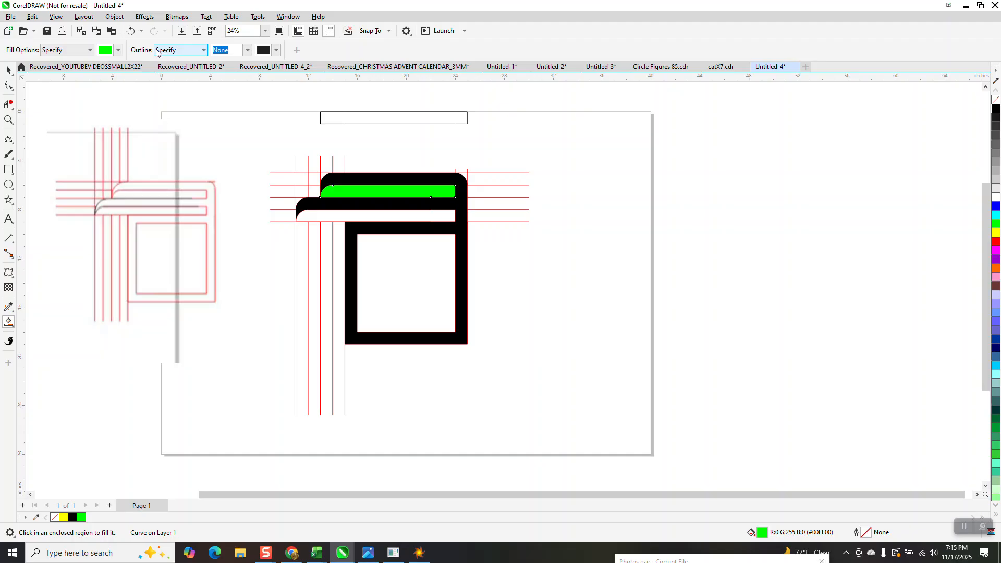
# Smart-fill both the upper and lower inner strips with yellow
pyautogui.click(119, 50)
pyautogui.click(188, 115)
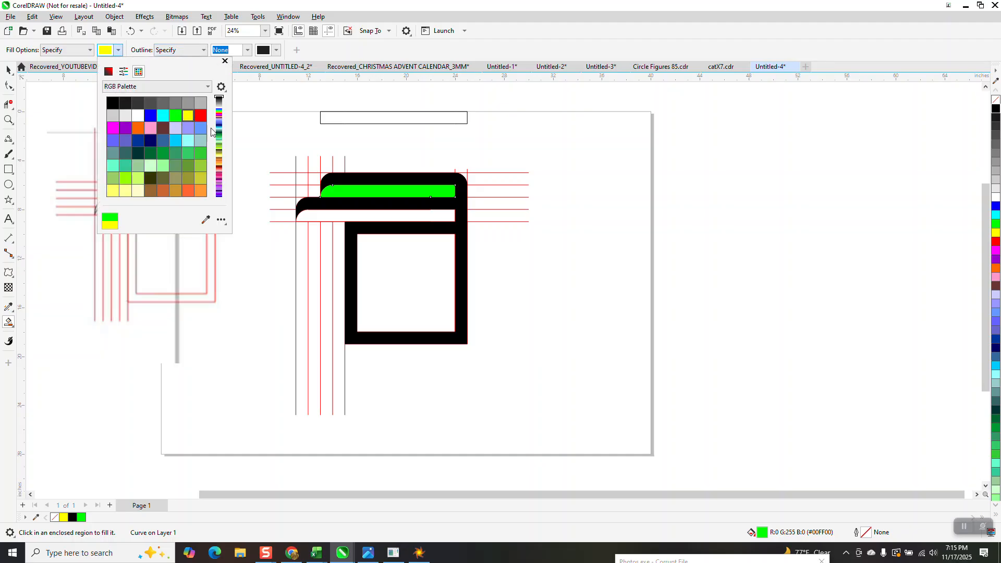
pyautogui.click(348, 191)
pyautogui.click(346, 216)
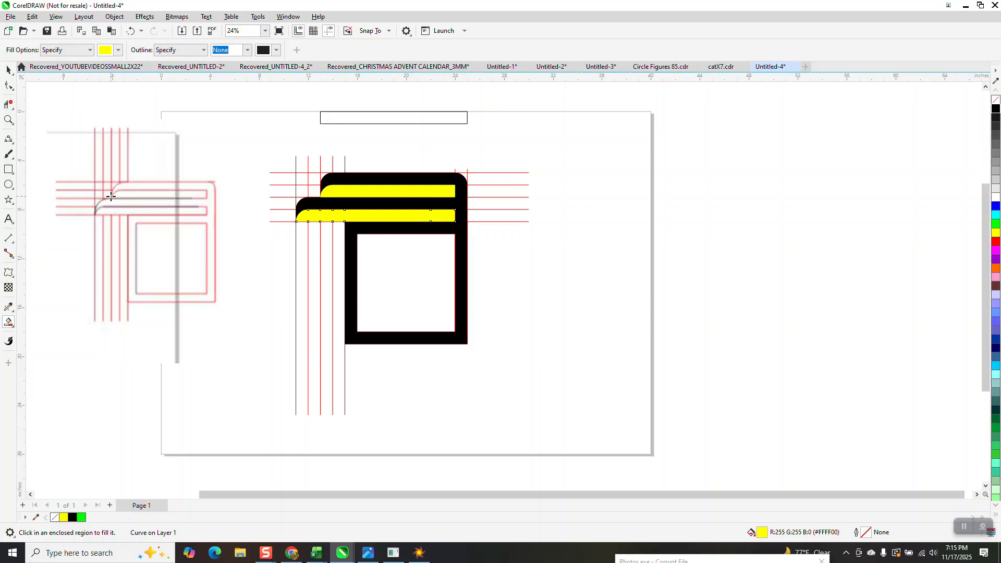
# Deselect everything and set the document's nudge distance to 10 inches
pyautogui.scroll(-1, 277, 198)
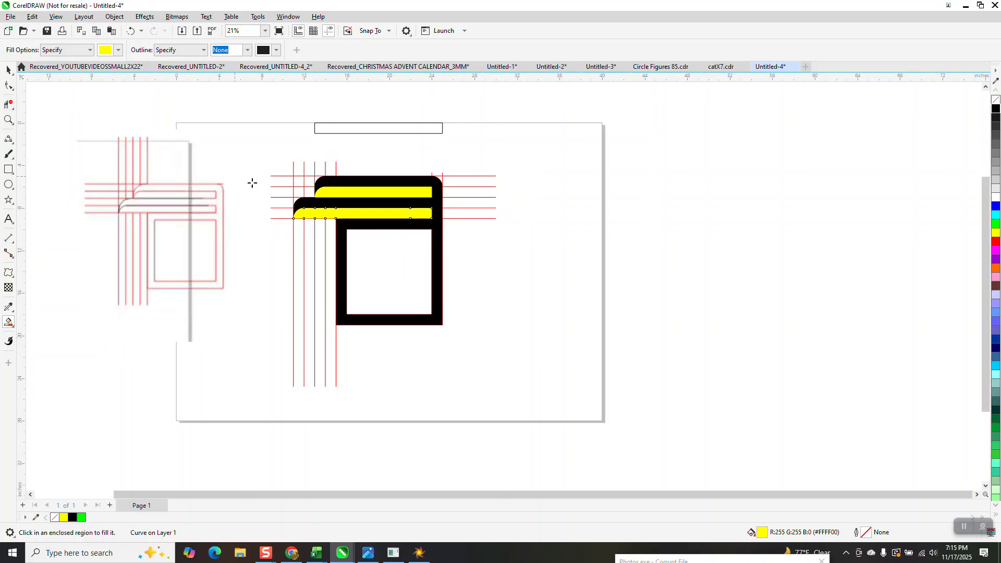
pyautogui.press('space')
pyautogui.click(488, 153)
pyautogui.moveTo(368, 49); pyautogui.dragTo(301, 64)
pyautogui.write('0')
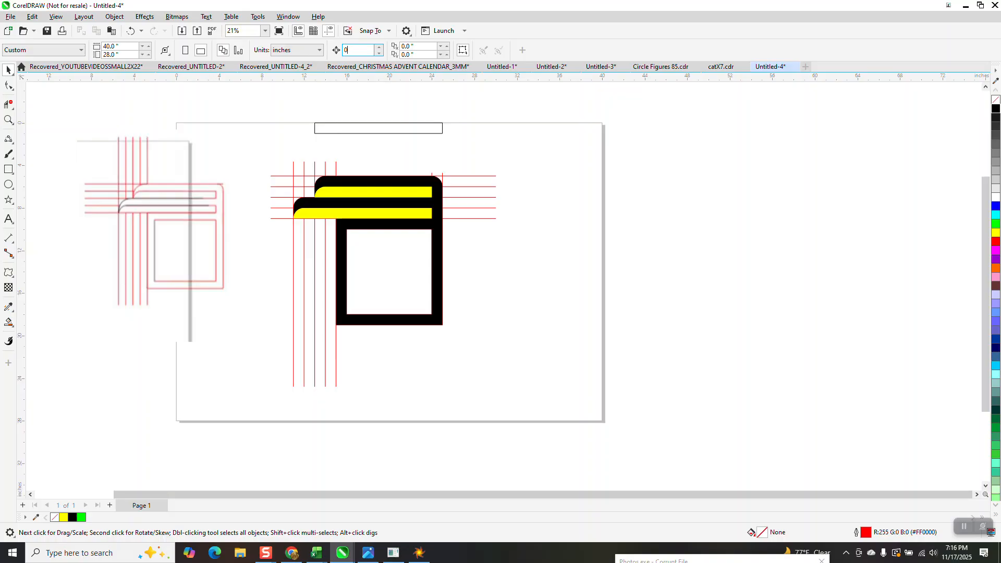
# Move the two yellow strips and the black shape 20 inches right, off the construction lines
pyautogui.click(430, 191)
pyautogui.press('Right')
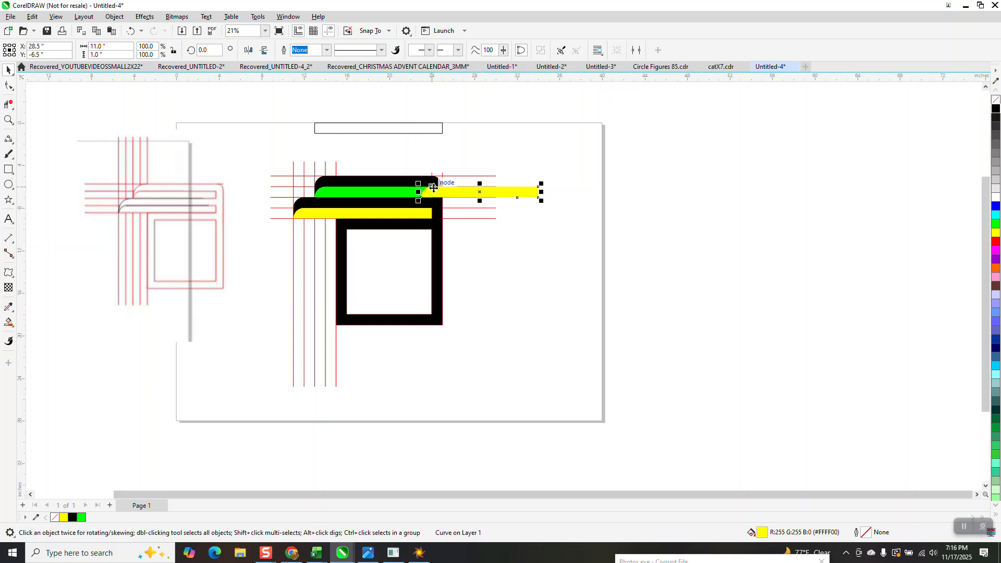
pyautogui.press('Right')
pyautogui.click(427, 214)
pyautogui.press('Right')
pyautogui.press('Right')
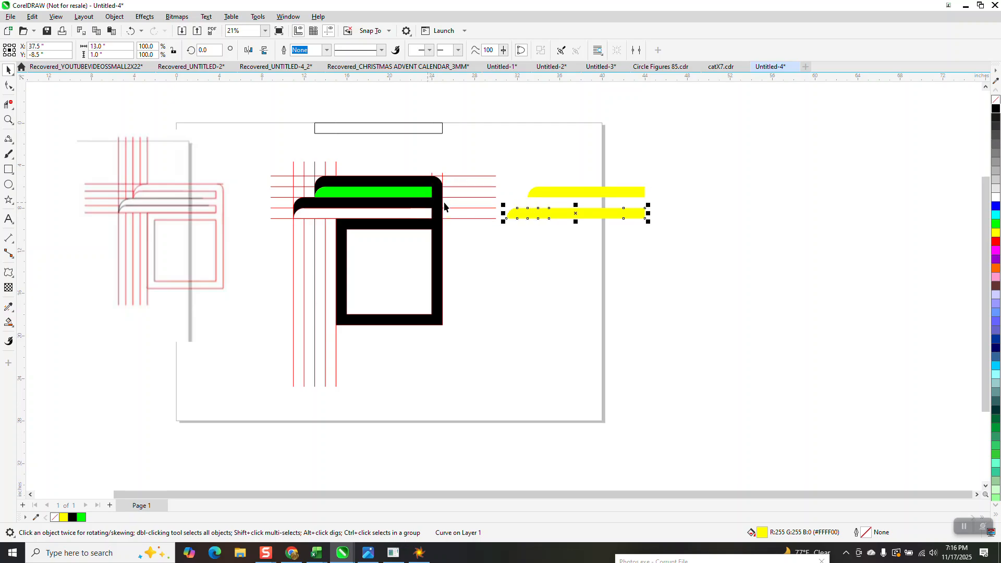
pyautogui.click(437, 192)
pyautogui.press('Right')
pyautogui.press('Right')
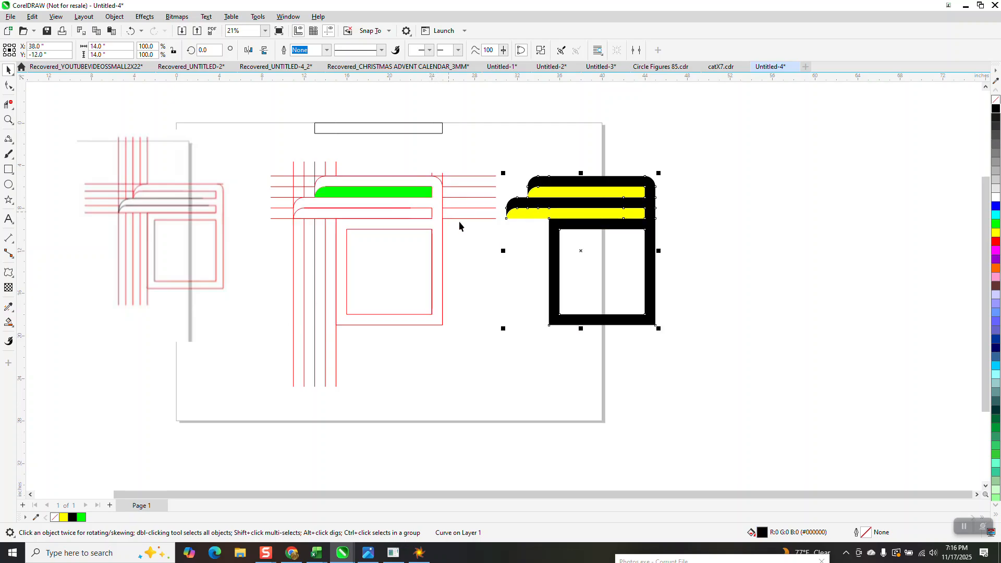
# Select all the leftover construction lines with the green strip and move them 50 inches right, off the page
pyautogui.moveTo(271, 149)
pyautogui.mouseDown()
pyautogui.moveTo(469, 376)
pyautogui.moveTo(517, 390)
pyautogui.moveTo(508, 391)
pyautogui.mouseUp()
pyautogui.press('Right')
pyautogui.press('Right')
pyautogui.press('Right')
pyautogui.press('Right')
pyautogui.press('Right')
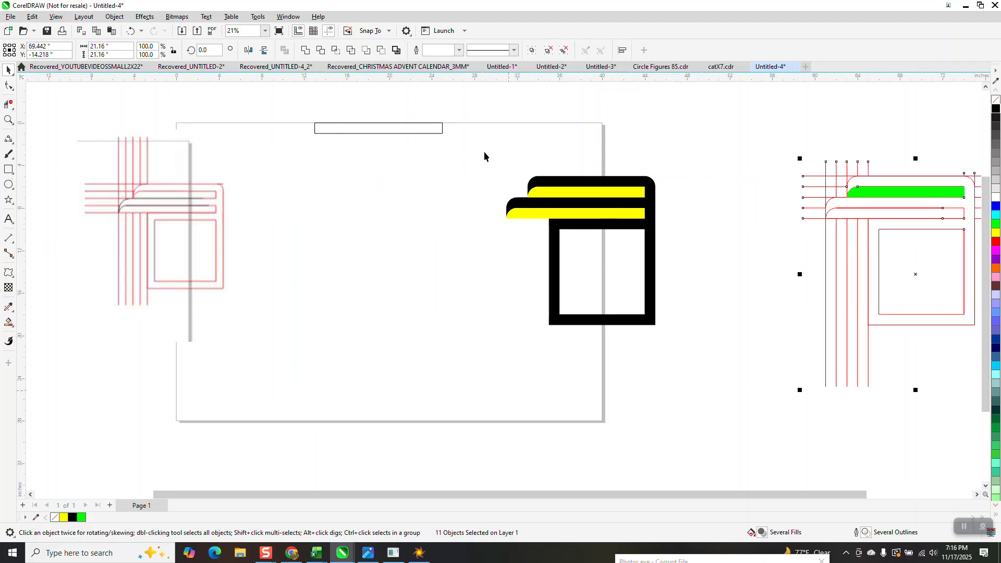
# Select the black shape with both yellow strips and move them 20 inches left, back onto the page
pyautogui.moveTo(484, 157); pyautogui.dragTo(708, 377)
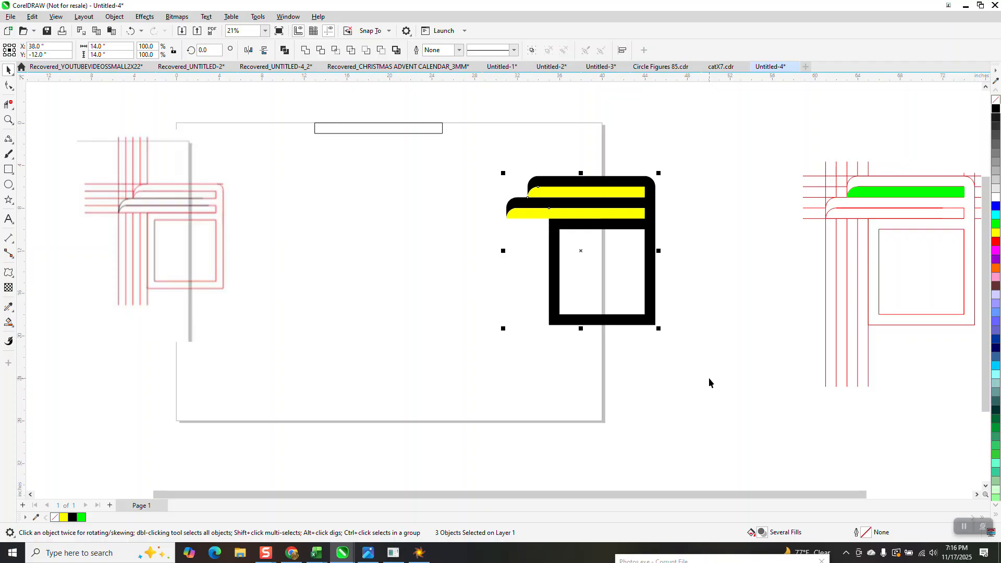
pyautogui.press('Left')
pyautogui.press('Left')
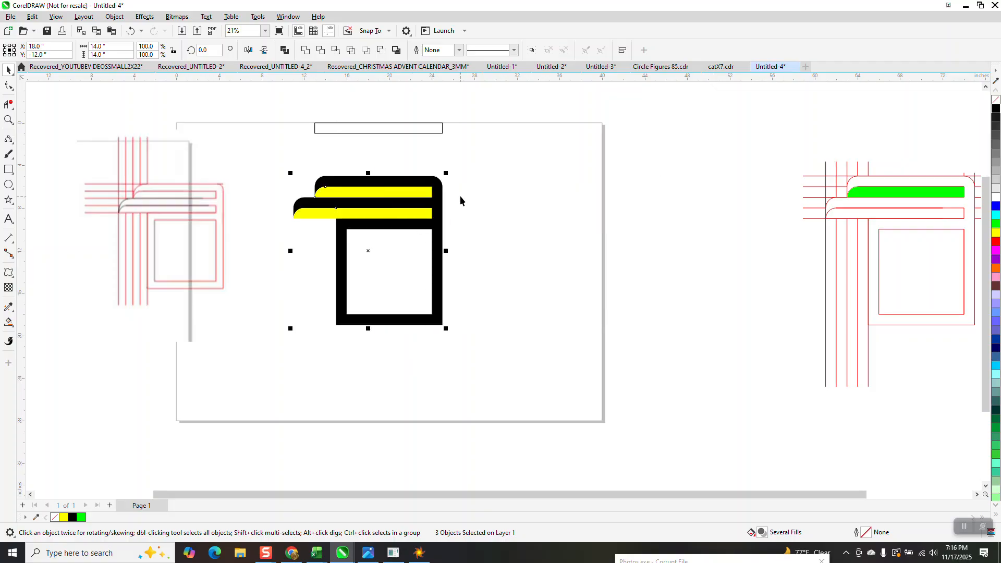
# Group the two yellow strips together, without the black shape
pyautogui.click(420, 191)
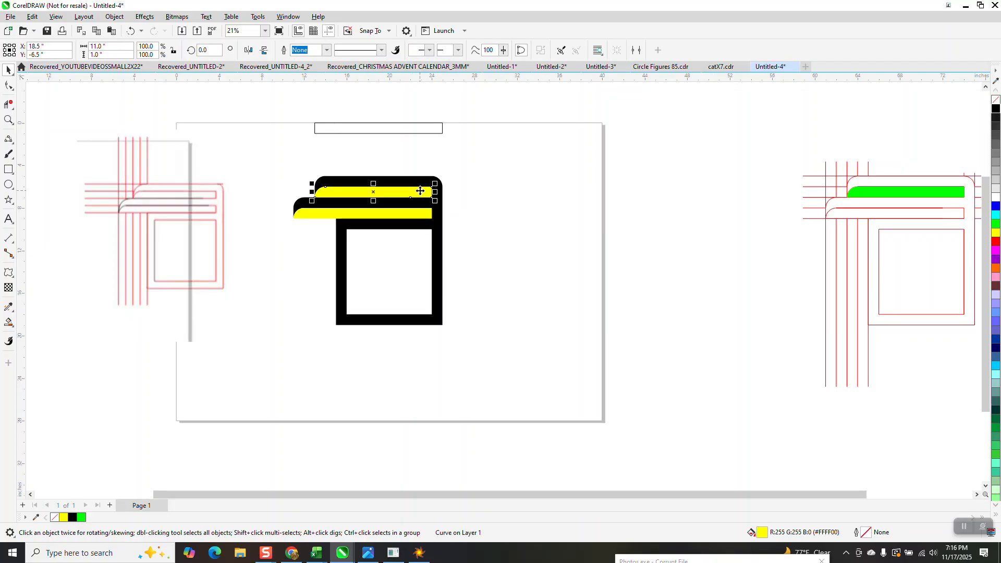
pyautogui.keyDown('shift'); pyautogui.click(400, 213); pyautogui.keyUp('shift')
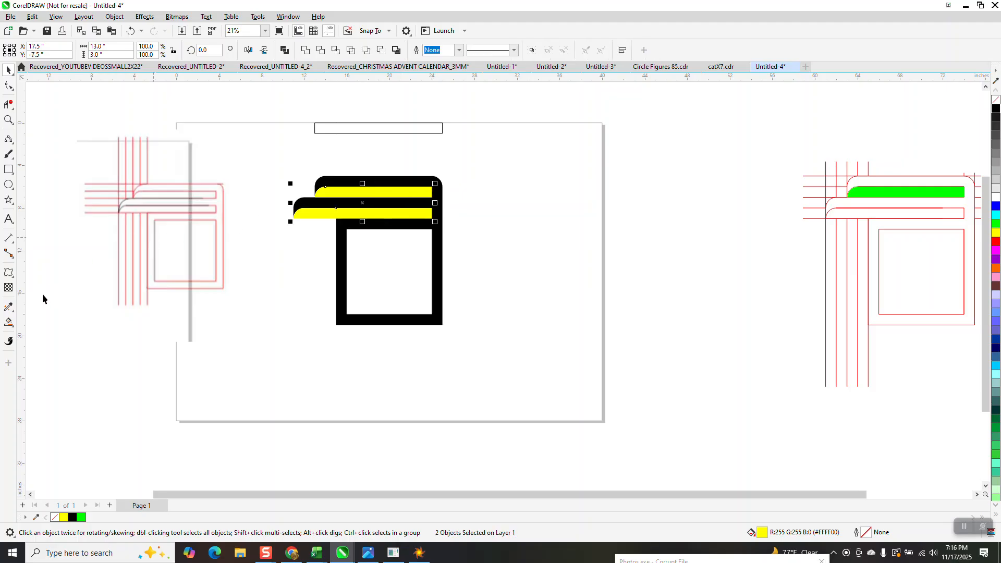
pyautogui.click(114, 16)
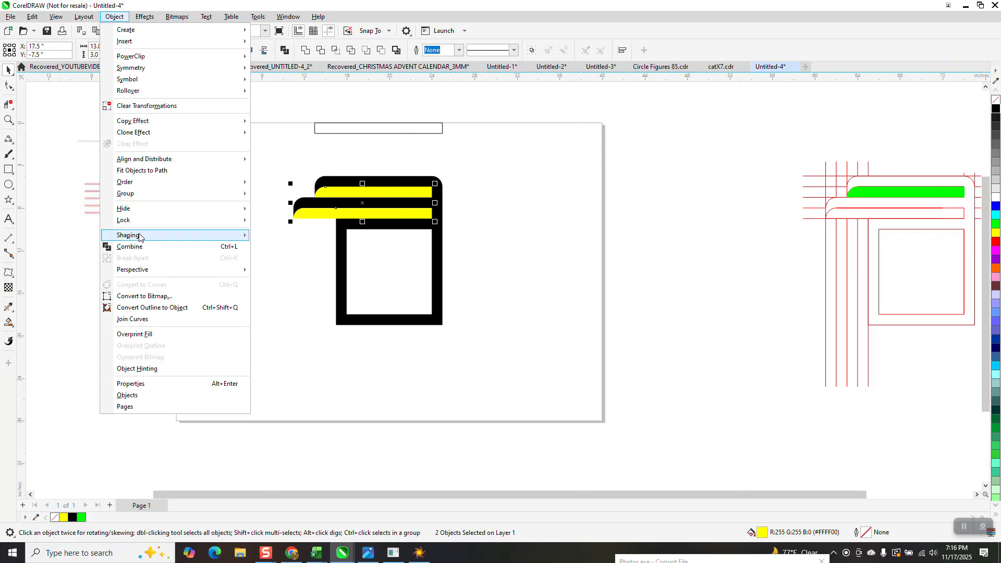
pyautogui.moveTo(212, 193)
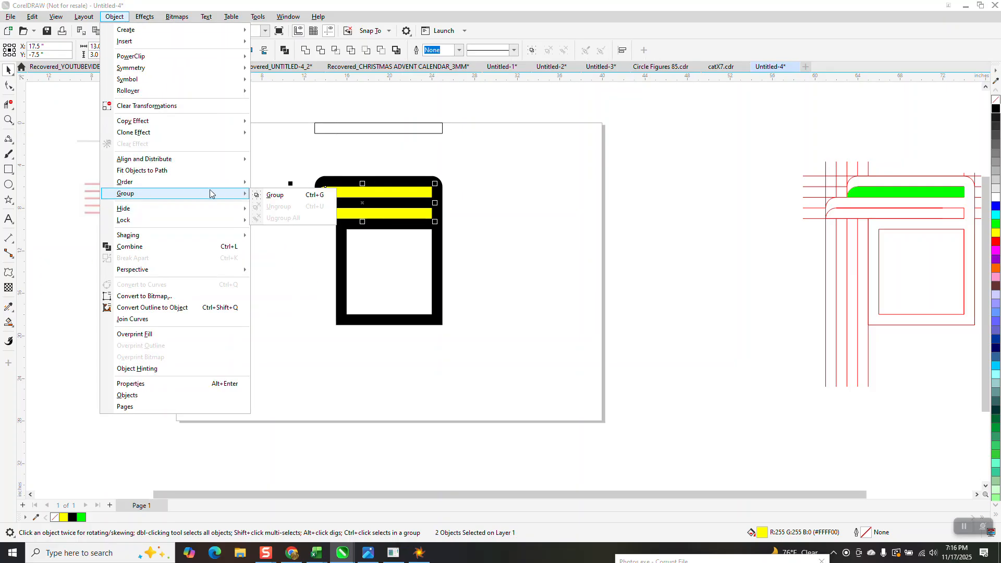
pyautogui.click(262, 197)
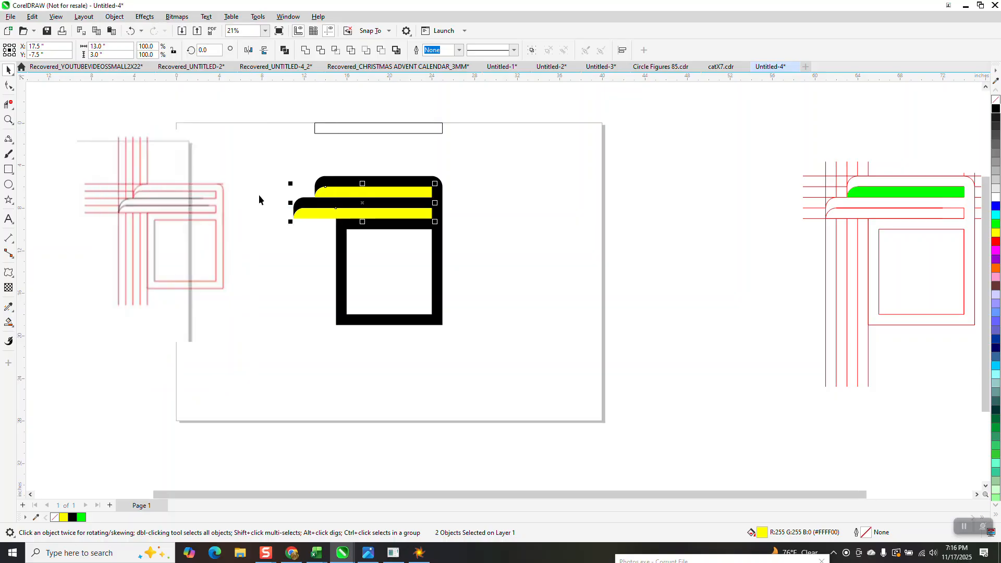
# Apply a linear fountain fill from yellow to black across the grouped strips, extending its end beyond the black shape's right edge
pyautogui.click(15, 330)
pyautogui.click(42, 322)
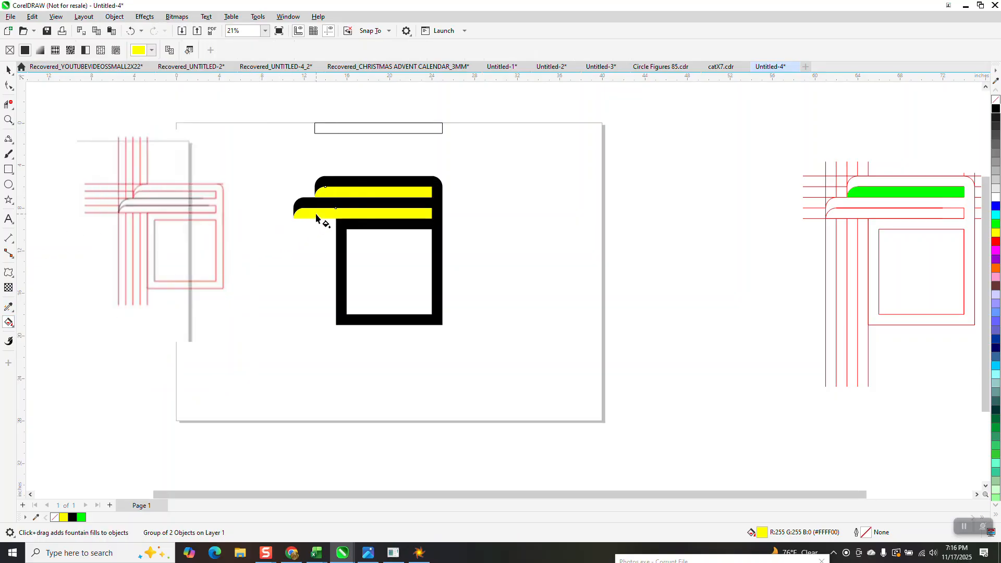
pyautogui.moveTo(317, 212); pyautogui.dragTo(452, 215)
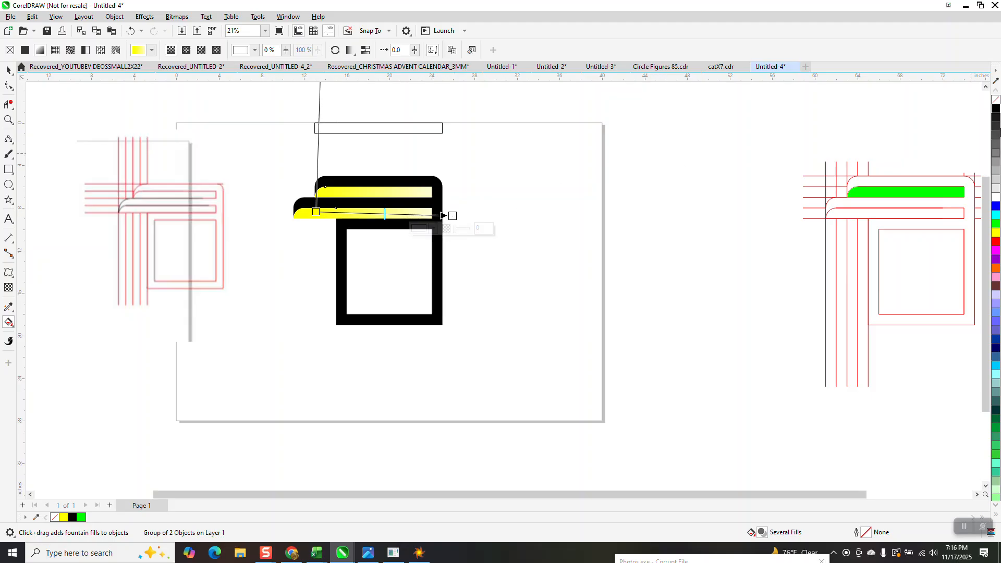
pyautogui.moveTo(996, 111); pyautogui.dragTo(491, 214)
# Group the black shape with the two strips
pyautogui.click(9, 69)
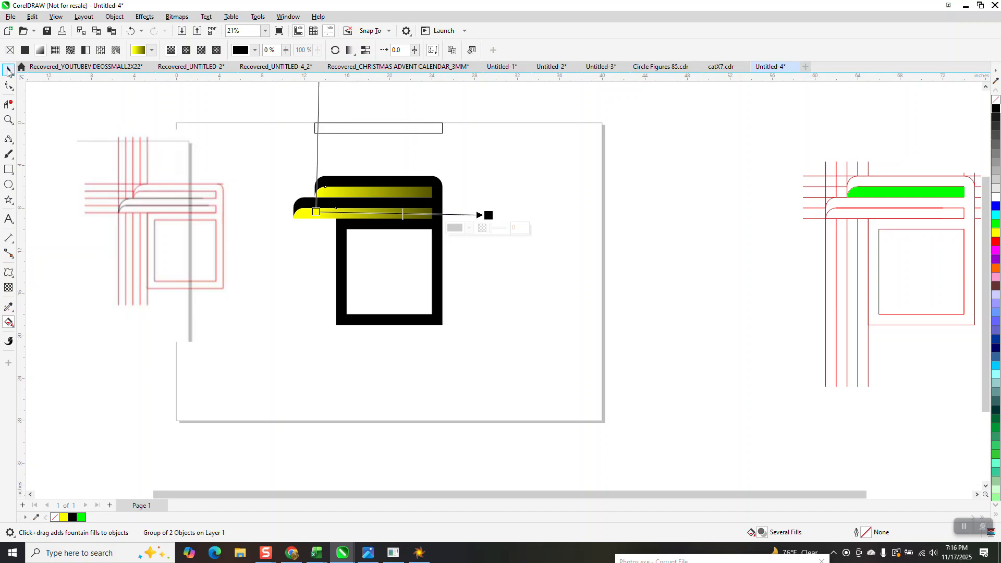
pyautogui.moveTo(260, 167); pyautogui.dragTo(551, 395)
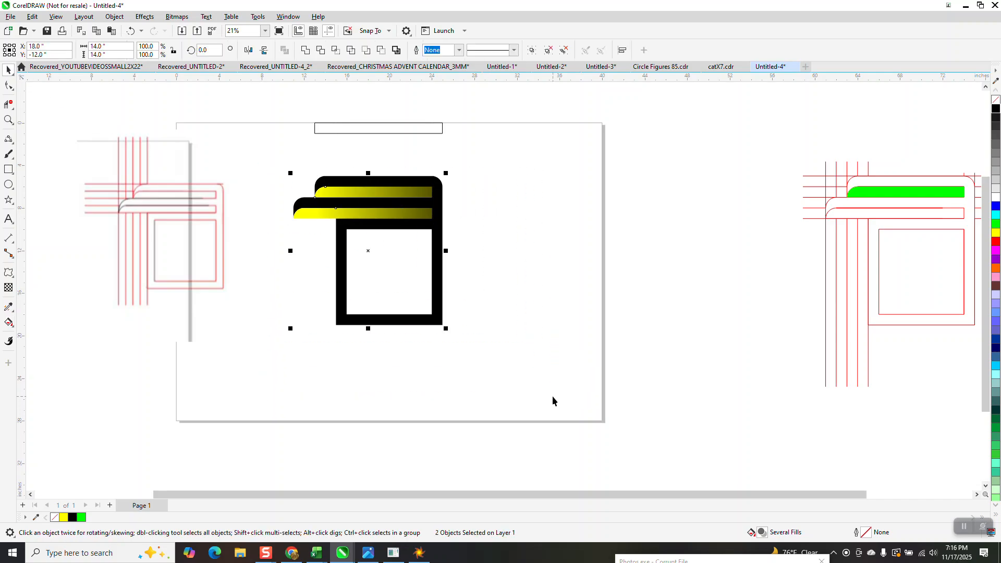
pyautogui.hotkey('ctrl', 'g')
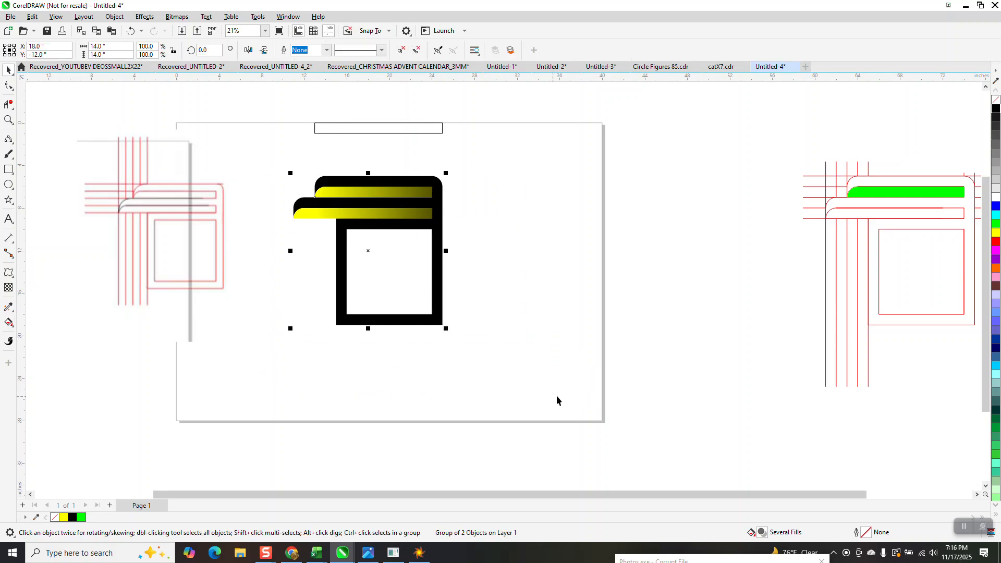
# Place horizontal and vertical guidelines through the page centre and move the grouped motif's rotation centre to their intersection
pyautogui.moveTo(348, 78); pyautogui.dragTo(355, 100)
pyautogui.press('p')
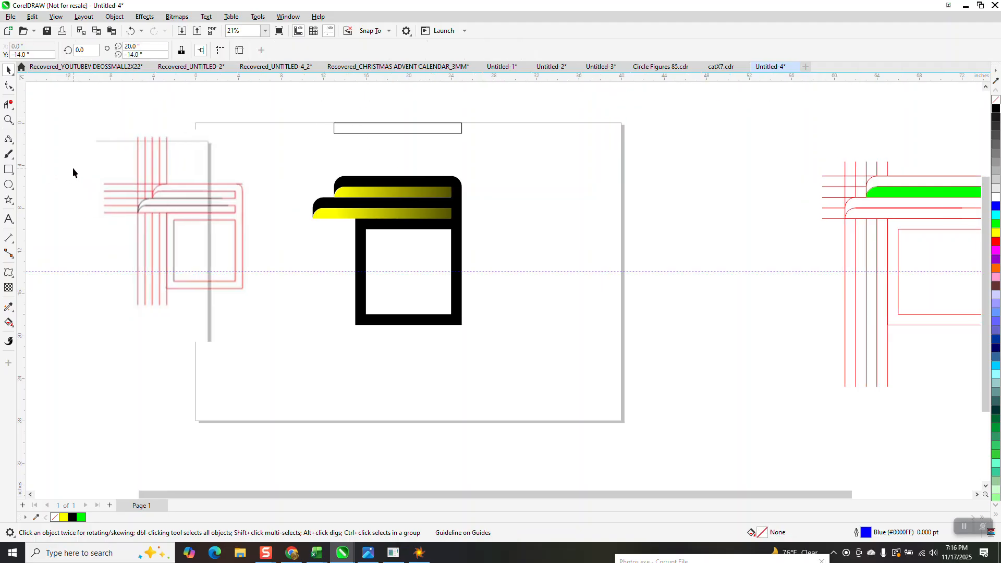
pyautogui.click(73, 171)
pyautogui.moveTo(23, 174); pyautogui.dragTo(80, 177)
pyautogui.press('p')
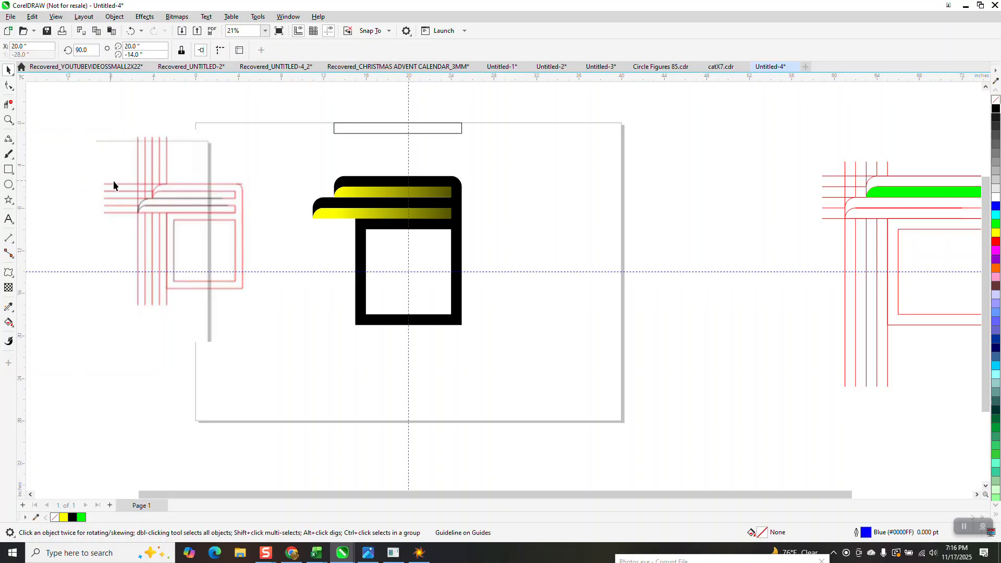
pyautogui.click(424, 215)
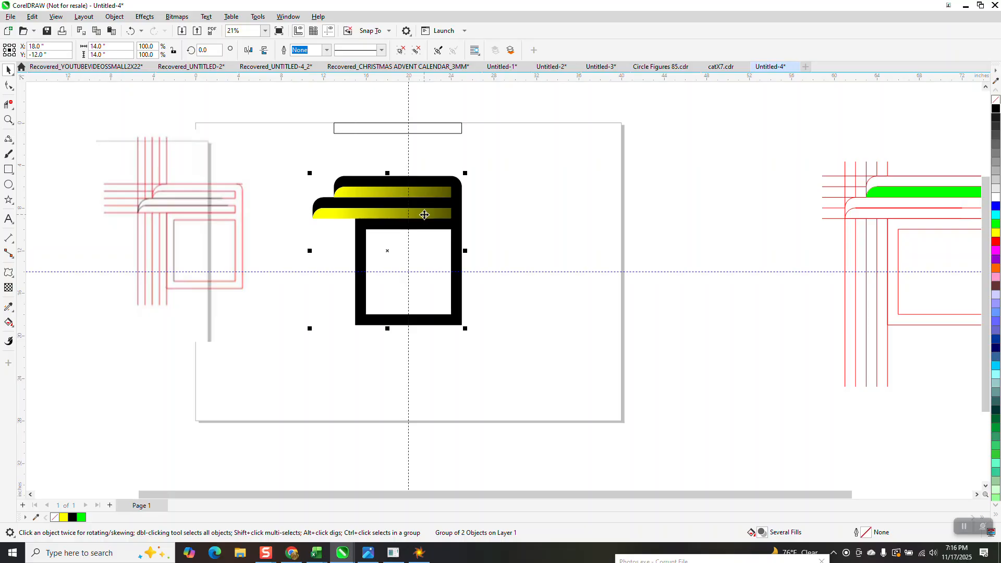
pyautogui.click(424, 214)
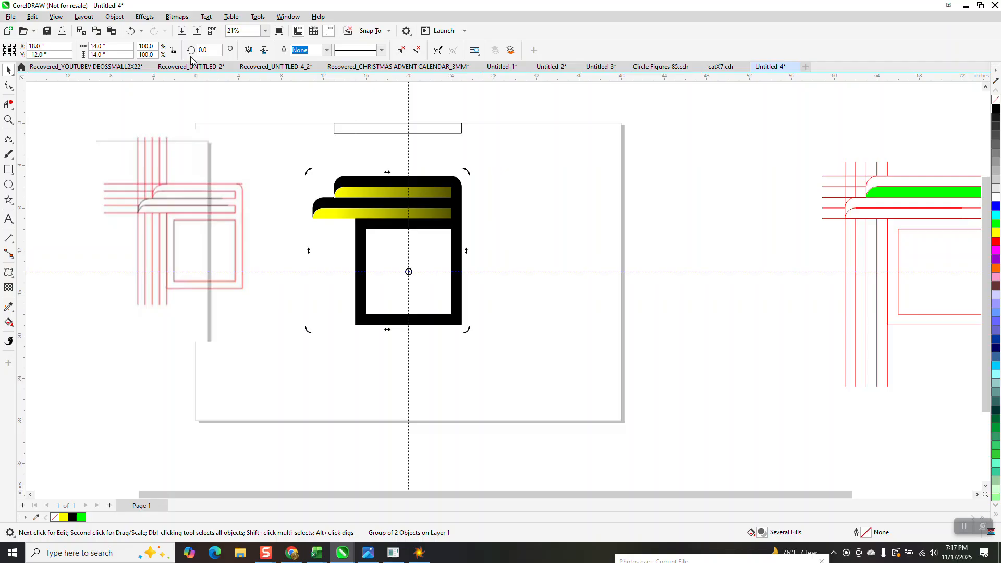
# Add three copies of the motif, each successively rotated 90° around the page centre
pyautogui.click(220, 50)
pyautogui.write('90')
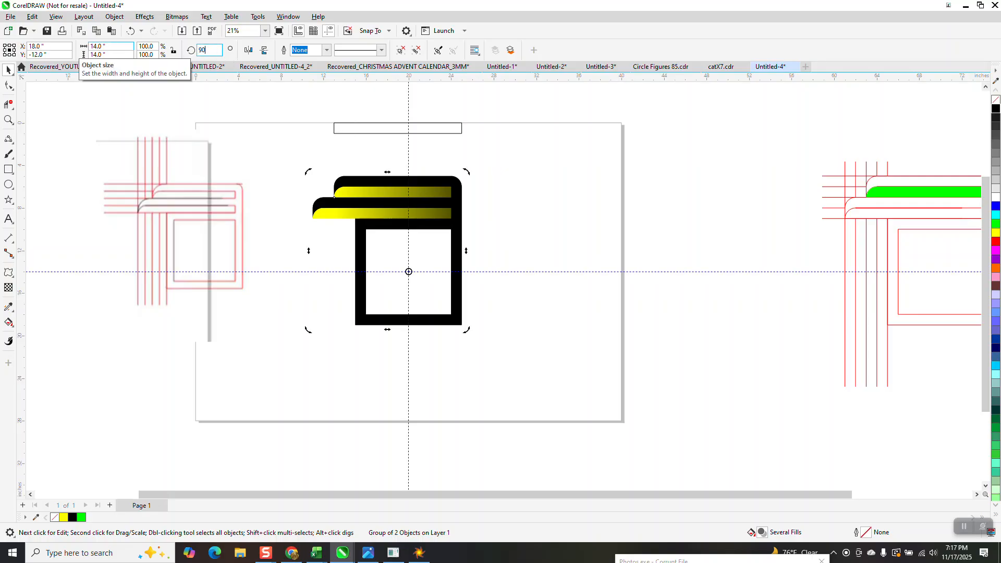
pyautogui.press('Return')
pyautogui.hotkey('ctrl', 'r')
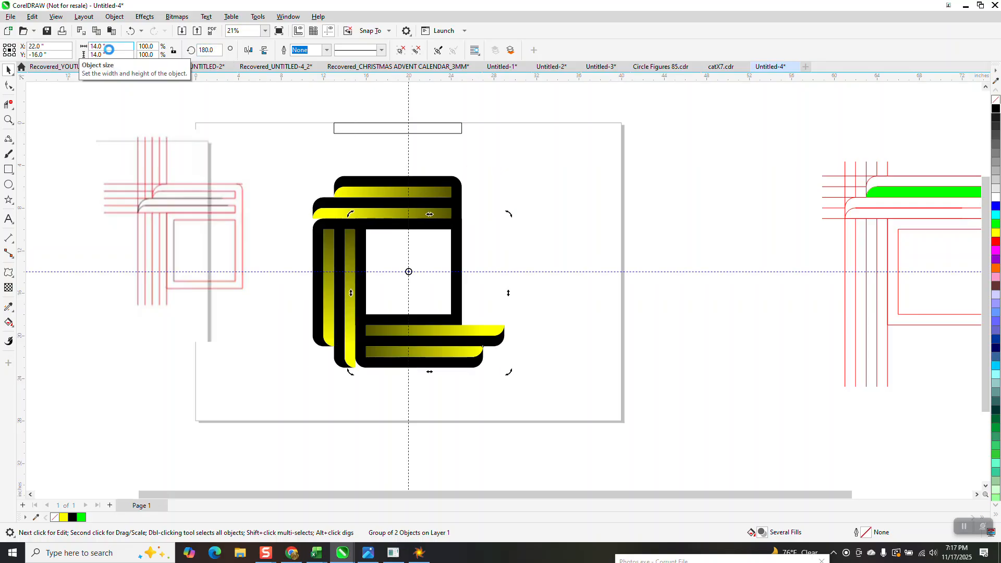
pyautogui.hotkey('ctrl', 'r')
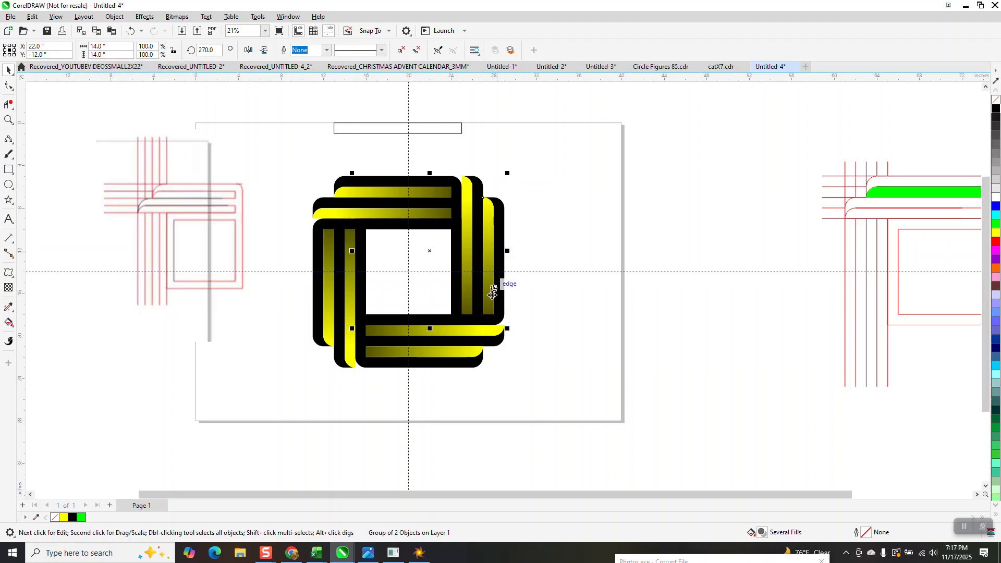
# Delete the three rotated copies, keeping only the original motif
pyautogui.press('Delete')
pyautogui.click(478, 340)
pyautogui.press('Delete')
pyautogui.click(345, 339)
pyautogui.press('Delete')
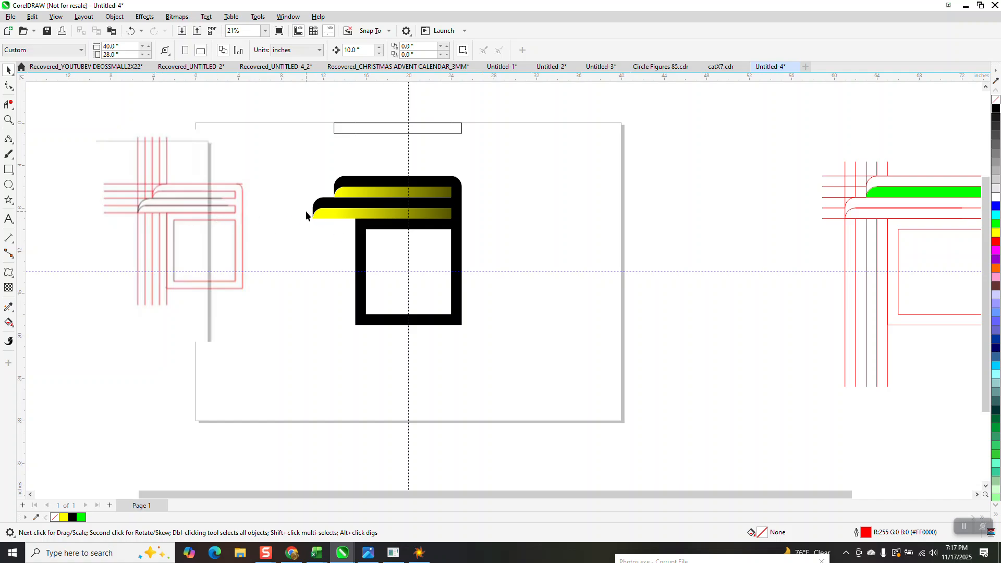
# Remove the motif's fills and give it a black outline
pyautogui.moveTo(328, 220); pyautogui.dragTo(512, 349)
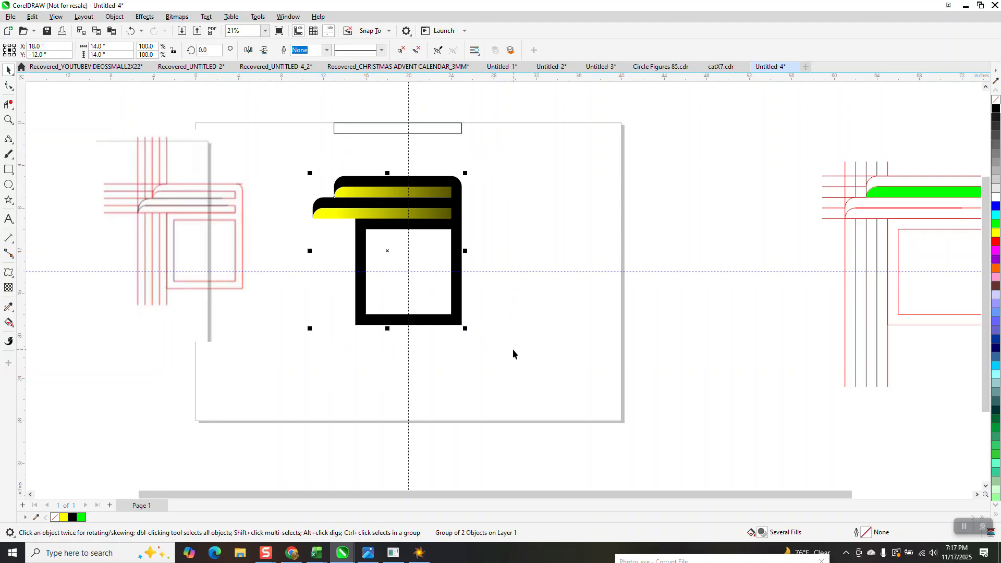
pyautogui.click(995, 100)
pyautogui.rightClick(995, 108)
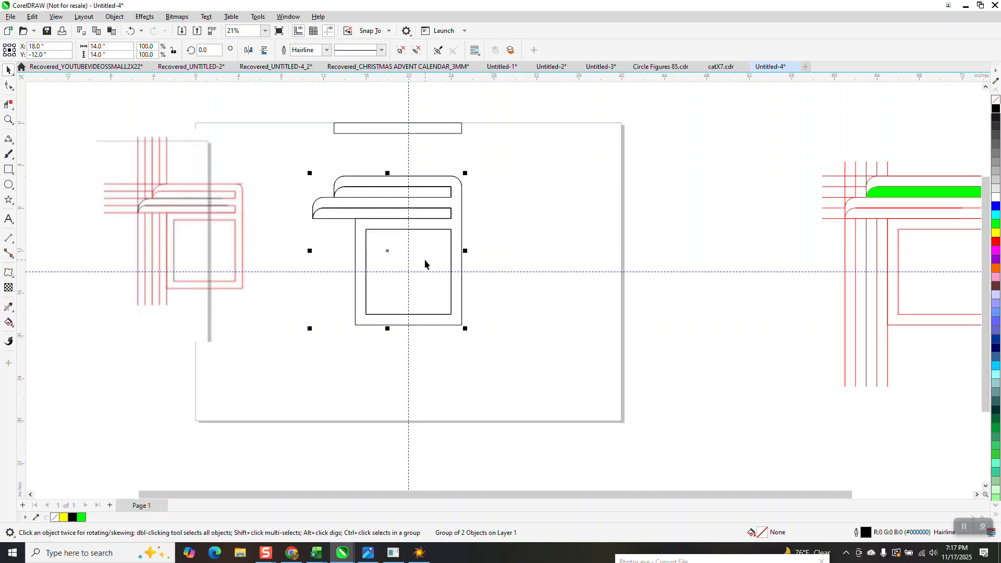
# Create one copy of the outlined motif rotated 90° around the page centre
pyautogui.click(208, 49)
pyautogui.write('90')
pyautogui.press('Return')
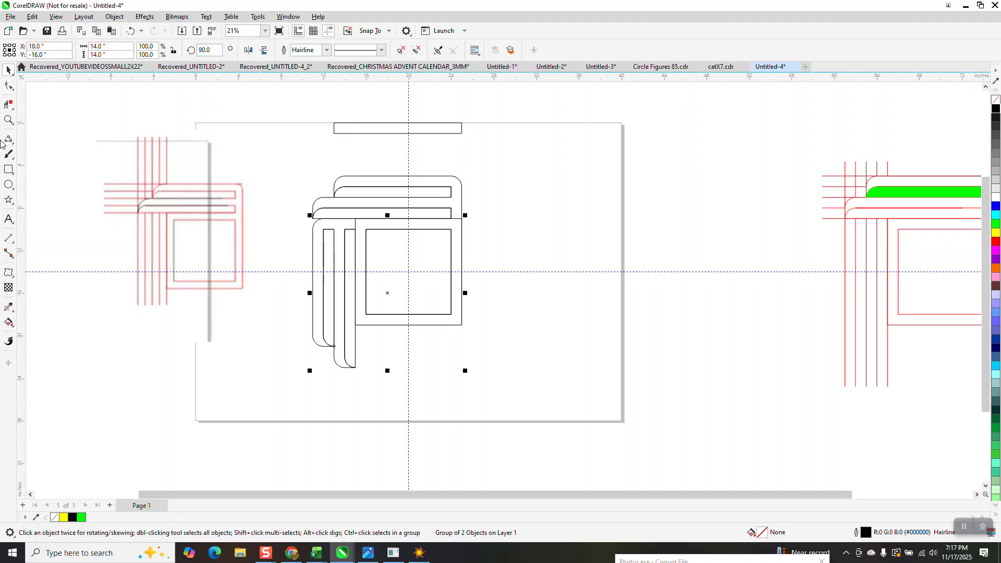
# Draw a short vertical 2-Point Line from the lower strip's left corner down to the end of the rotated copy's rounded corner
pyautogui.click(8, 120)
pyautogui.moveTo(261, 174); pyautogui.dragTo(384, 259)
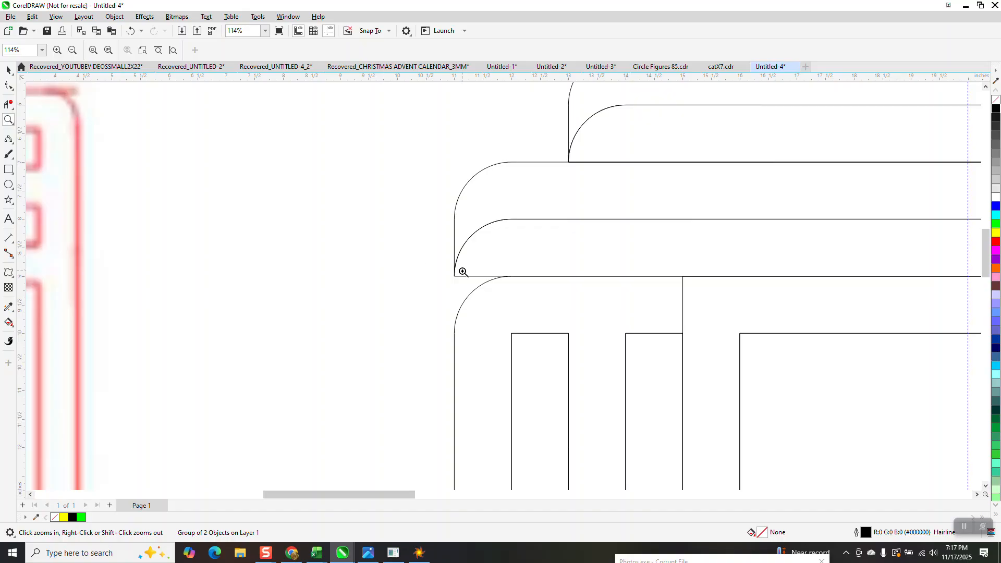
pyautogui.scroll(-1, 455, 281)
pyautogui.scroll(-4, 455, 282)
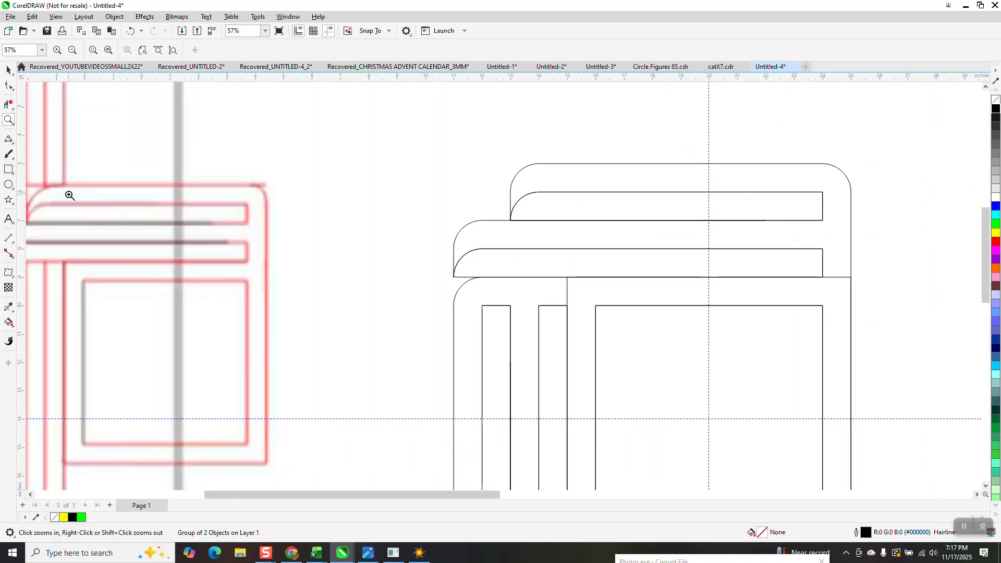
pyautogui.click(15, 145)
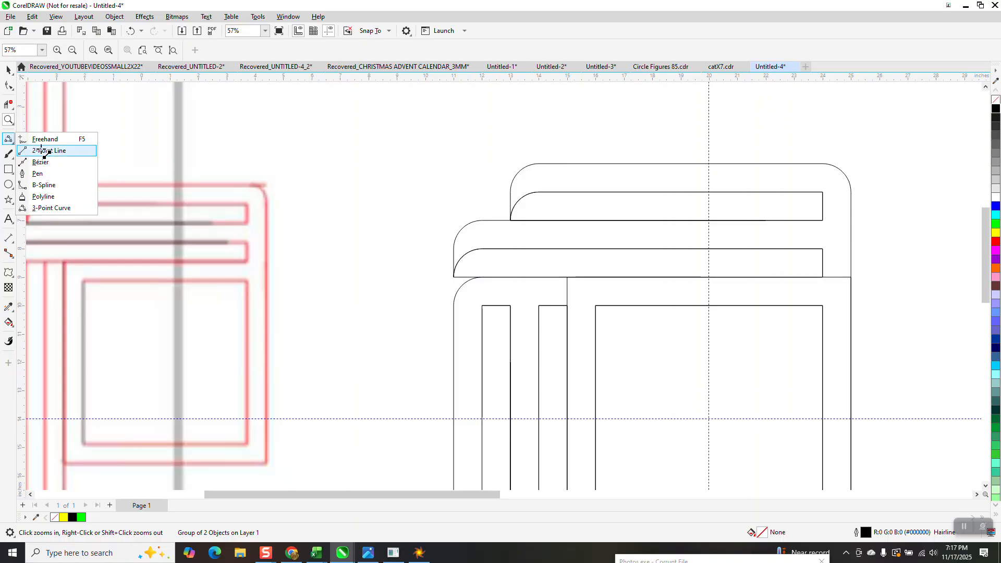
pyautogui.click(42, 151)
pyautogui.moveTo(454, 276); pyautogui.dragTo(454, 299)
pyautogui.press('Escape')
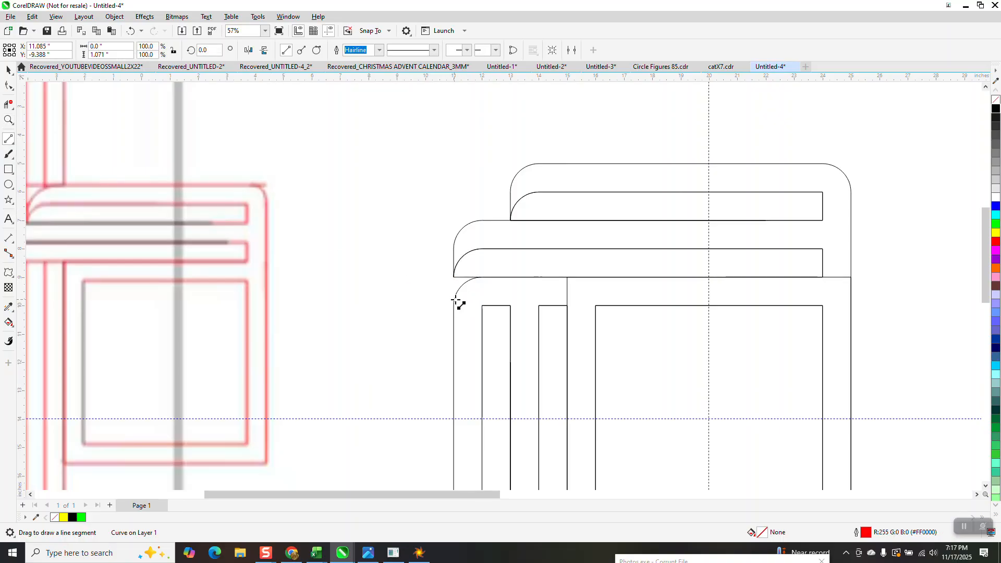
pyautogui.moveTo(453, 278); pyautogui.dragTo(454, 305)
pyautogui.press('g')
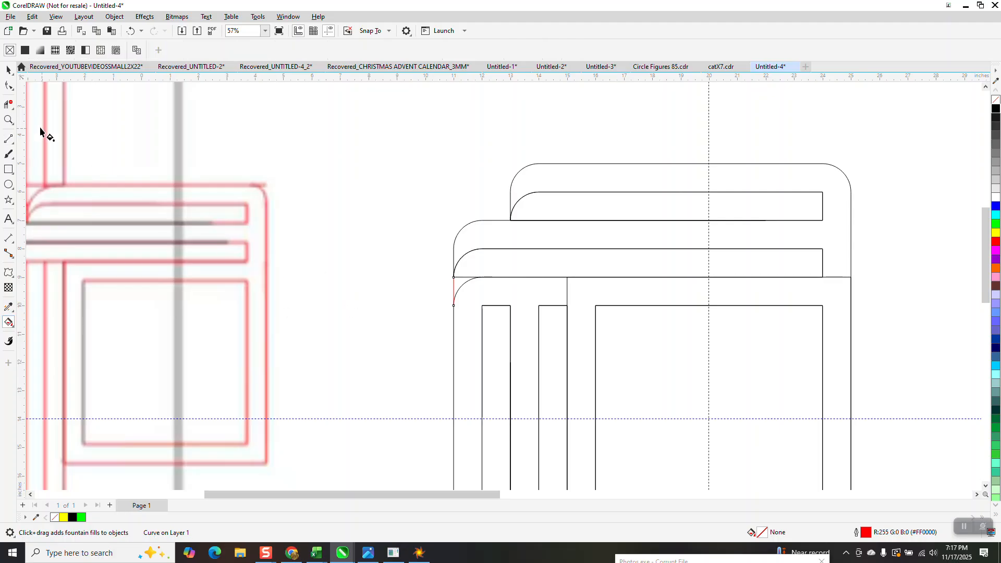
pyautogui.click(9, 104)
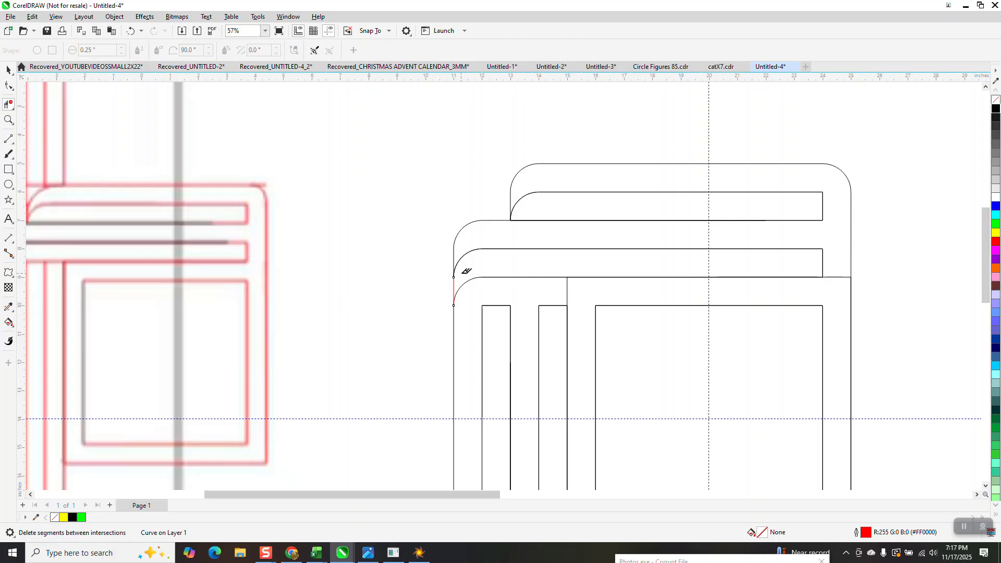
pyautogui.scroll(-3, 461, 268)
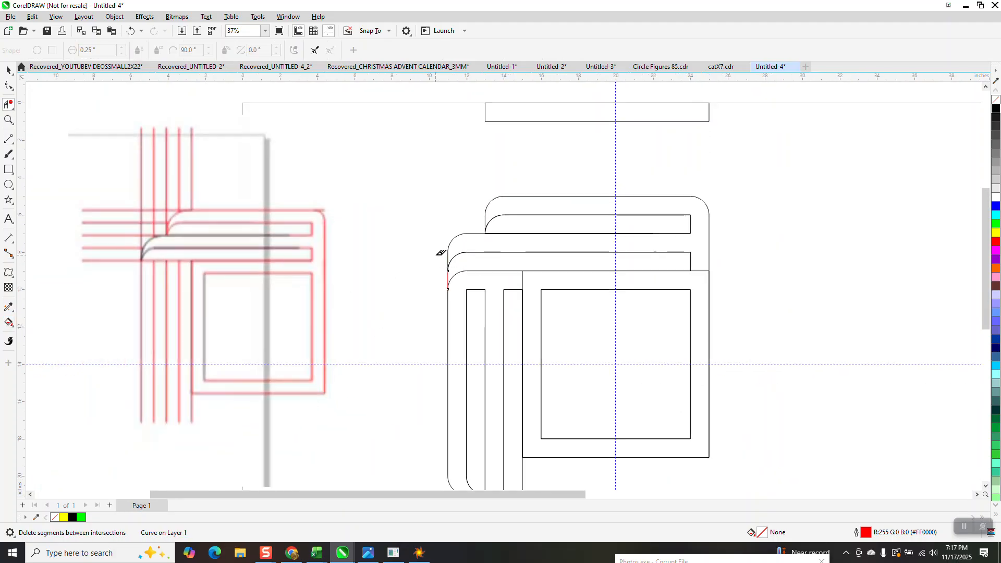
pyautogui.scroll(-1, 438, 250)
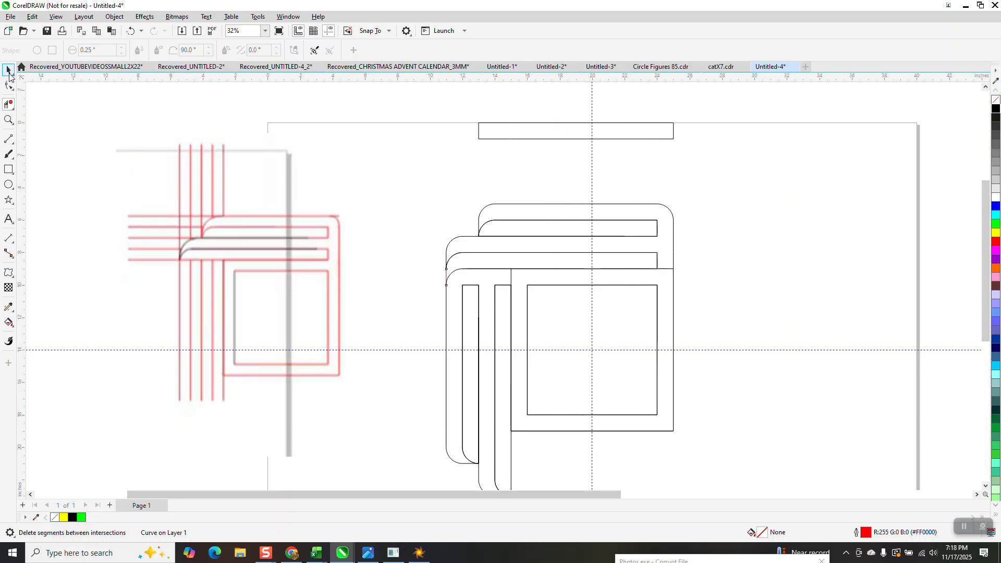
pyautogui.click(9, 69)
pyautogui.click(363, 201)
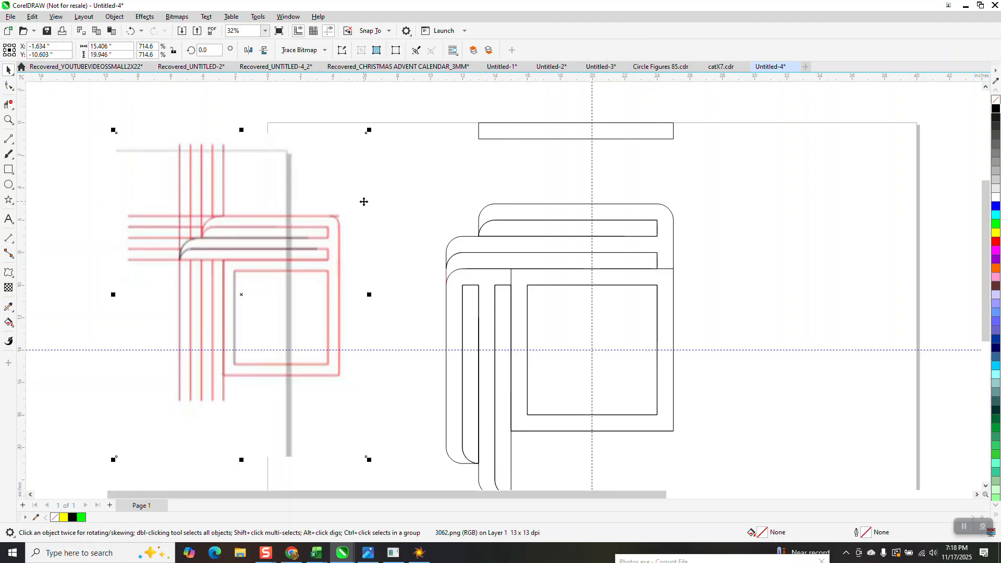
pyautogui.scroll(-1, 365, 203)
# Try deleting the rotated outline copy, and undo the deletion
pyautogui.click(450, 292)
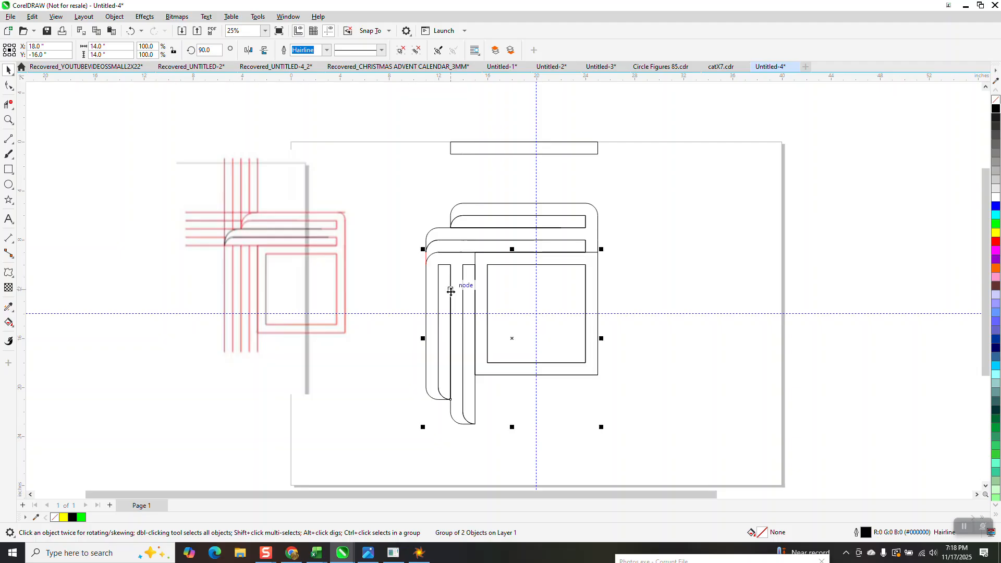
pyautogui.press('Delete')
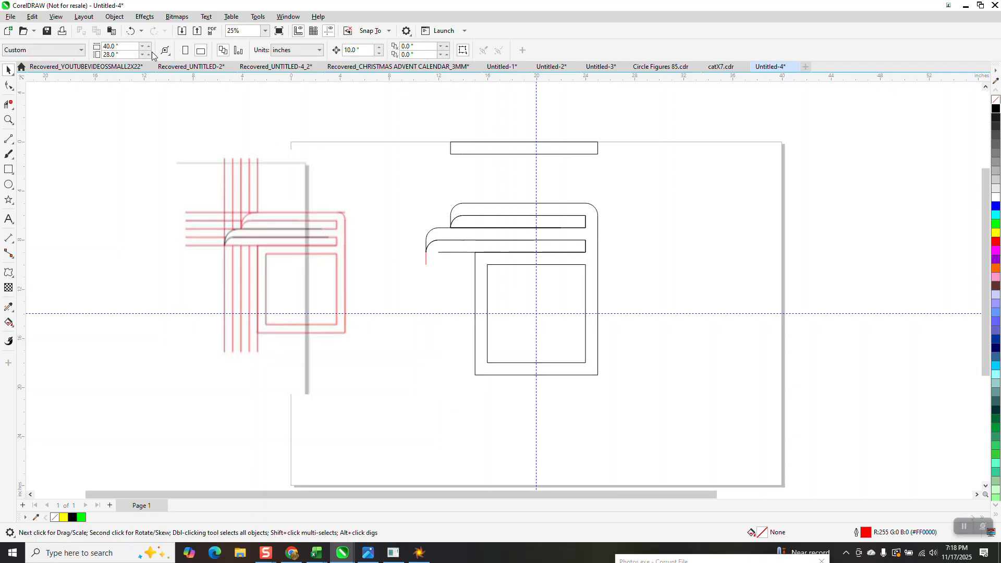
pyautogui.click(131, 31)
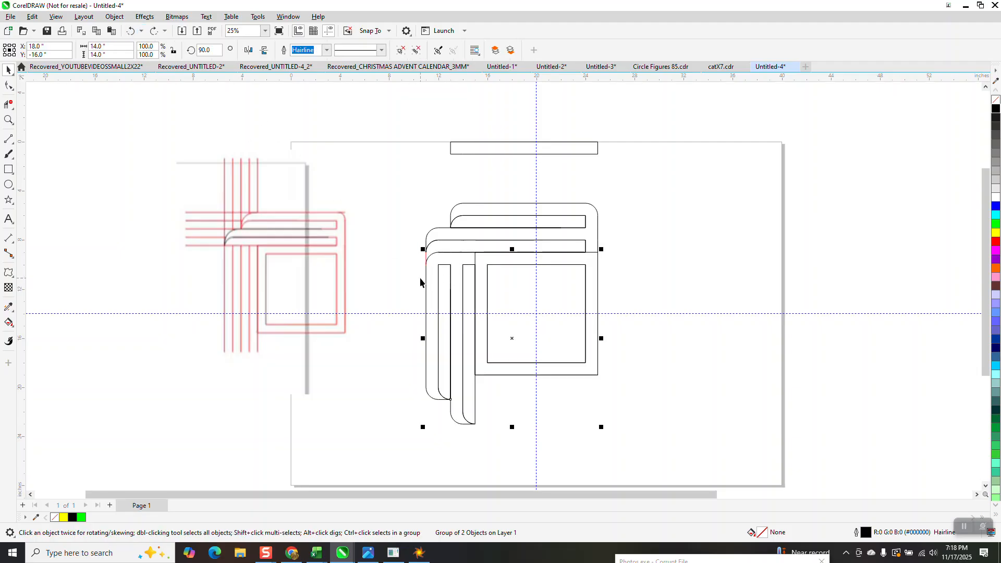
# Try smart-filling the two inner strips of the upper motif yellow, and undo both fills
pyautogui.click(8, 322)
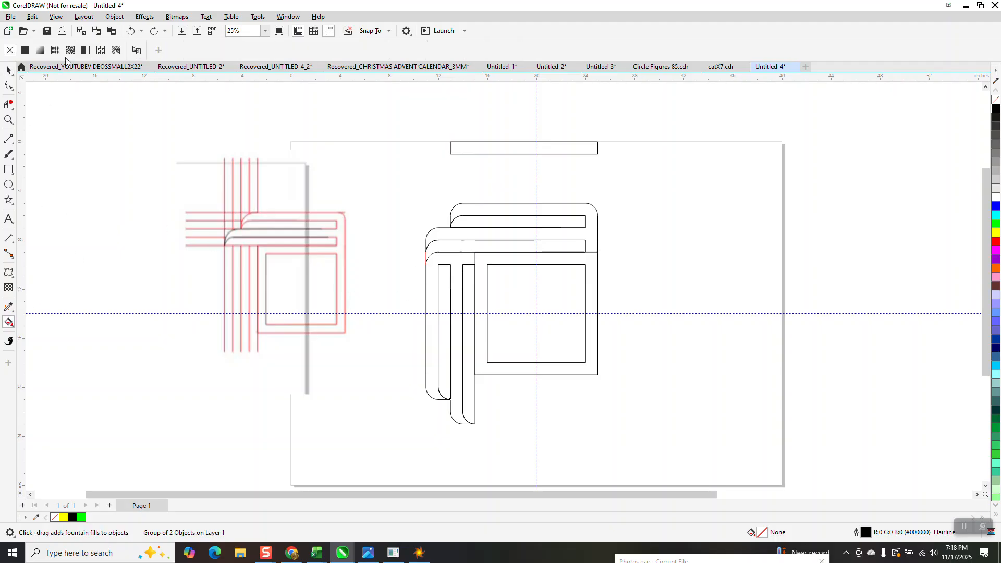
pyautogui.click(12, 327)
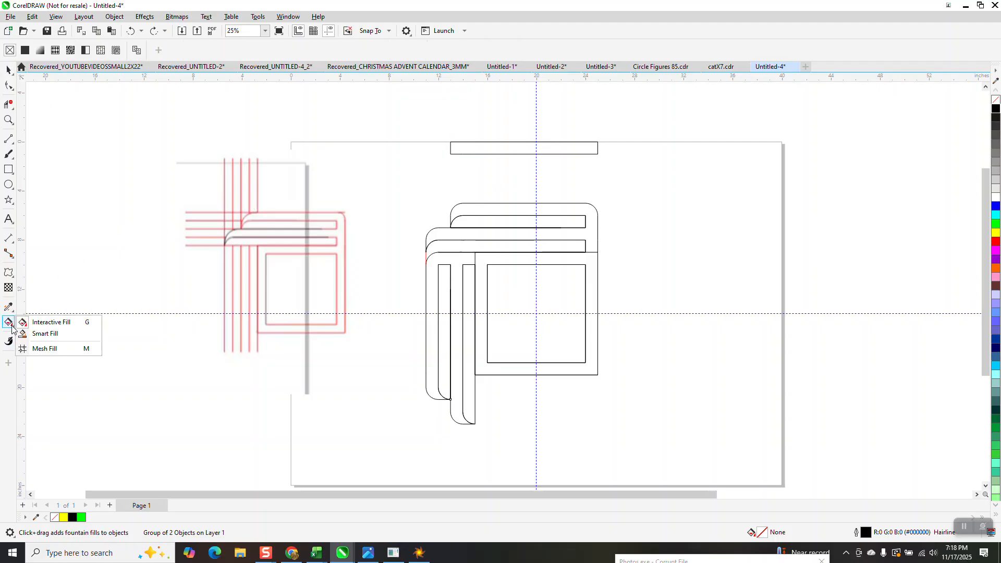
pyautogui.click(46, 333)
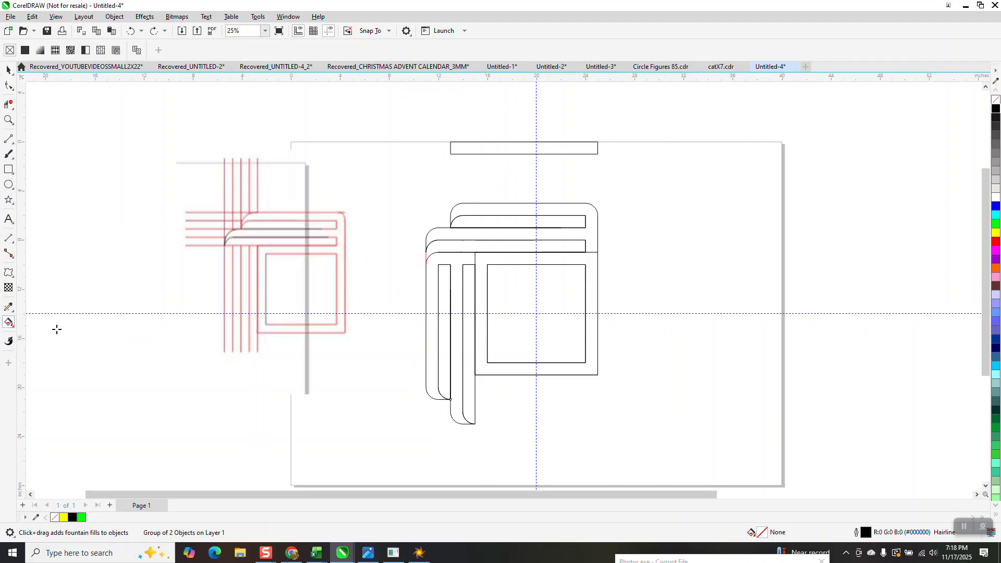
pyautogui.click(470, 220)
pyautogui.click(473, 246)
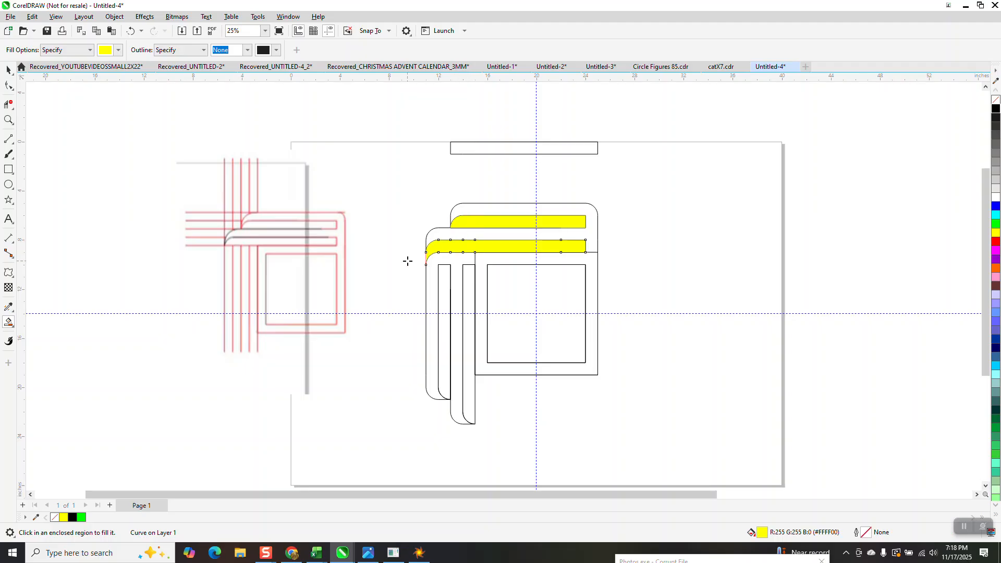
pyautogui.click(131, 31)
pyautogui.click(131, 32)
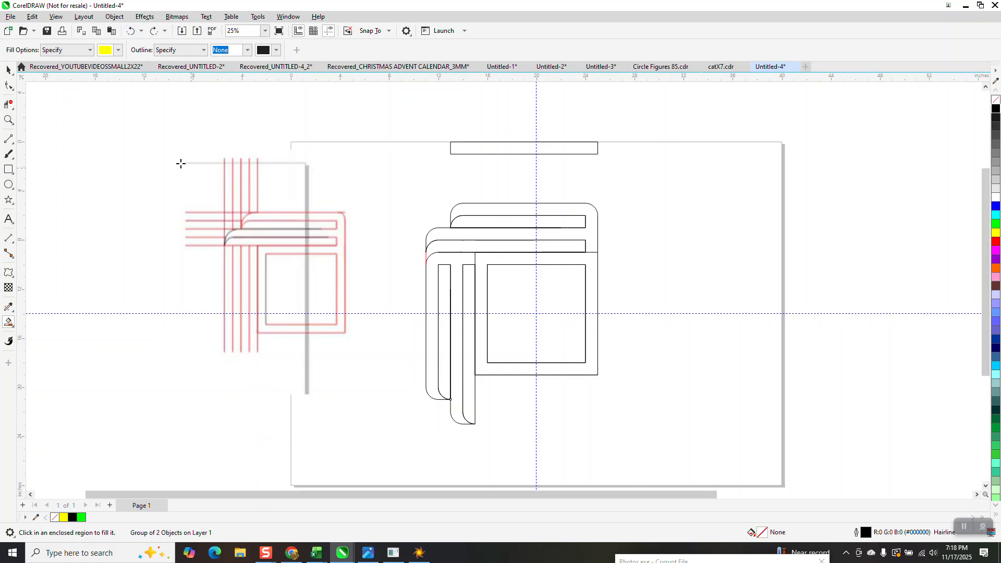
# Move the reference image clear of the page and group all the motif outlines
pyautogui.click(8, 69)
pyautogui.moveTo(315, 181)
pyautogui.mouseDown()
pyautogui.moveTo(564, 405)
pyautogui.moveTo(149, 251)
pyautogui.mouseUp()
pyautogui.moveTo(404, 183)
pyautogui.mouseDown()
pyautogui.moveTo(680, 428)
pyautogui.moveTo(711, 474)
pyautogui.mouseUp()
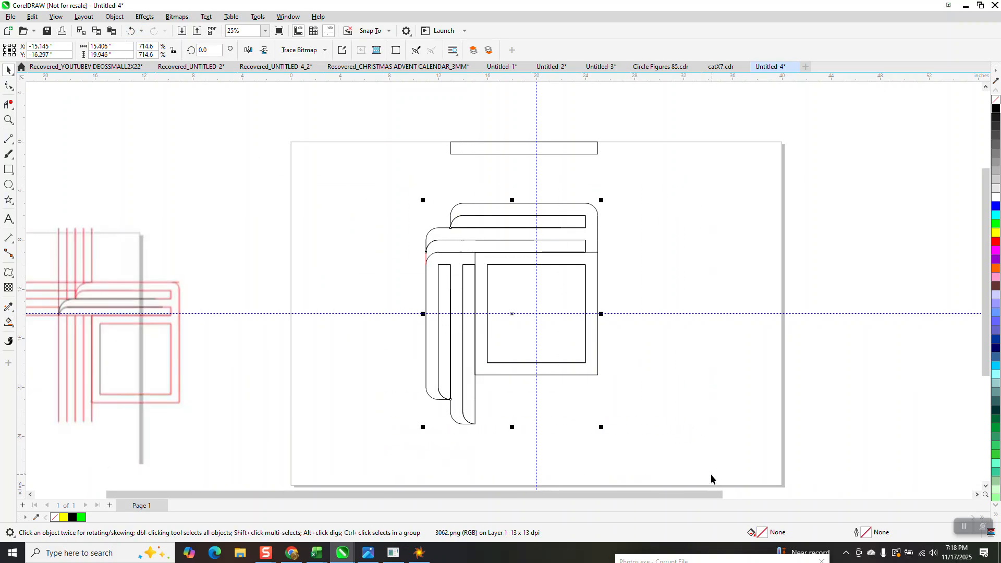
pyautogui.hotkey('ctrl', 'g')
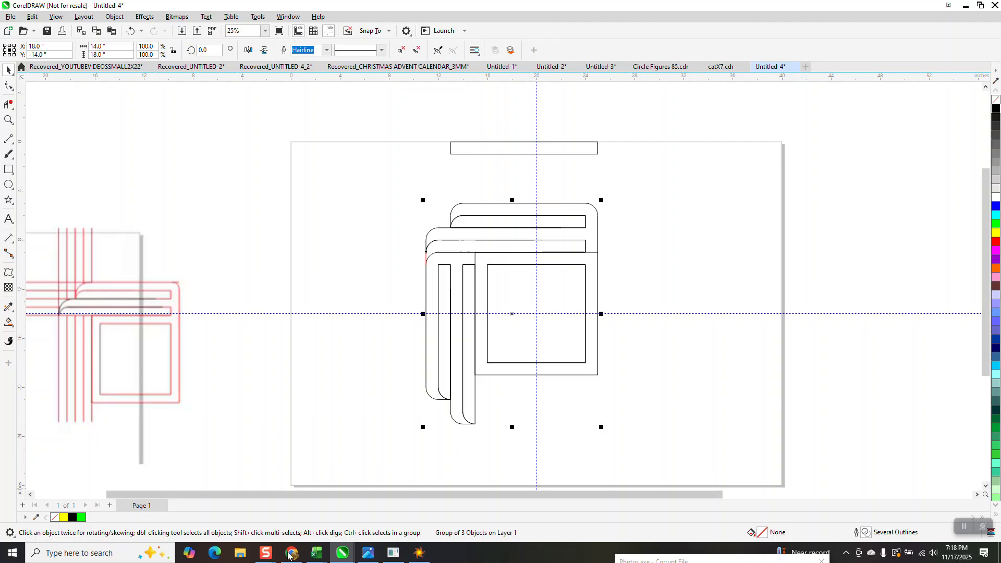
# Smart-fill the two horizontal inner strips of the grouped outlines yellow with no outline
pyautogui.click(8, 322)
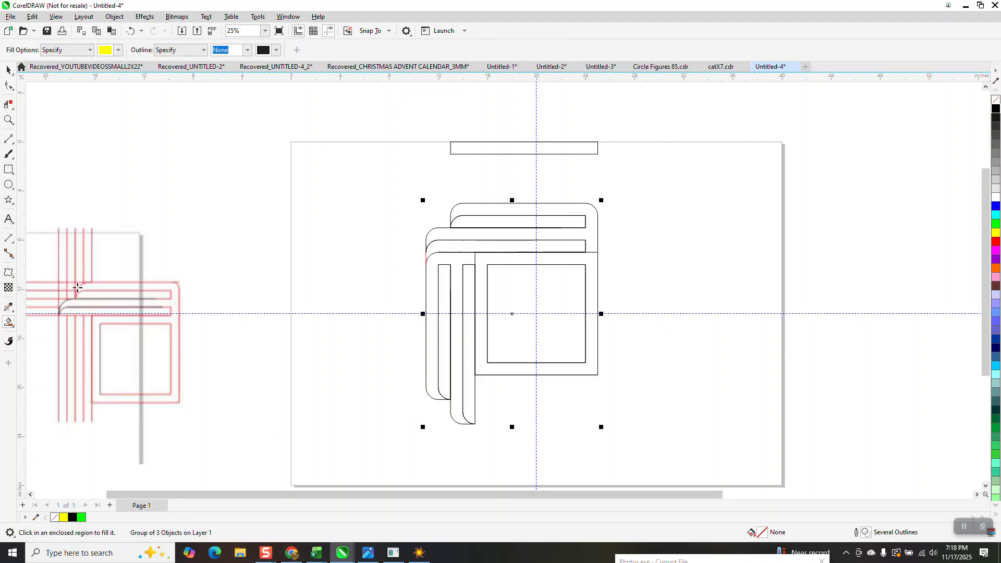
pyautogui.click(524, 223)
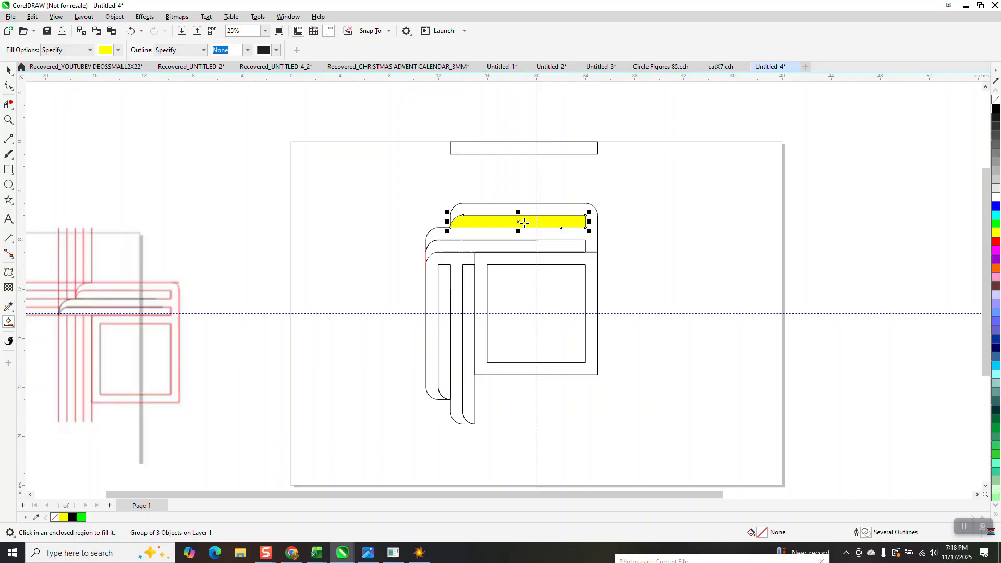
pyautogui.click(516, 246)
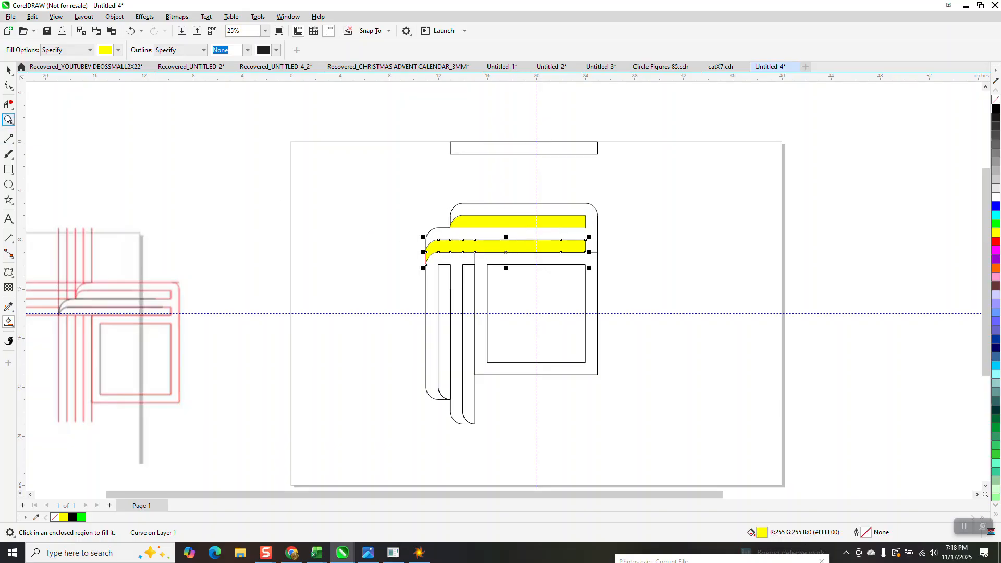
# Group the two yellow strips
pyautogui.click(9, 69)
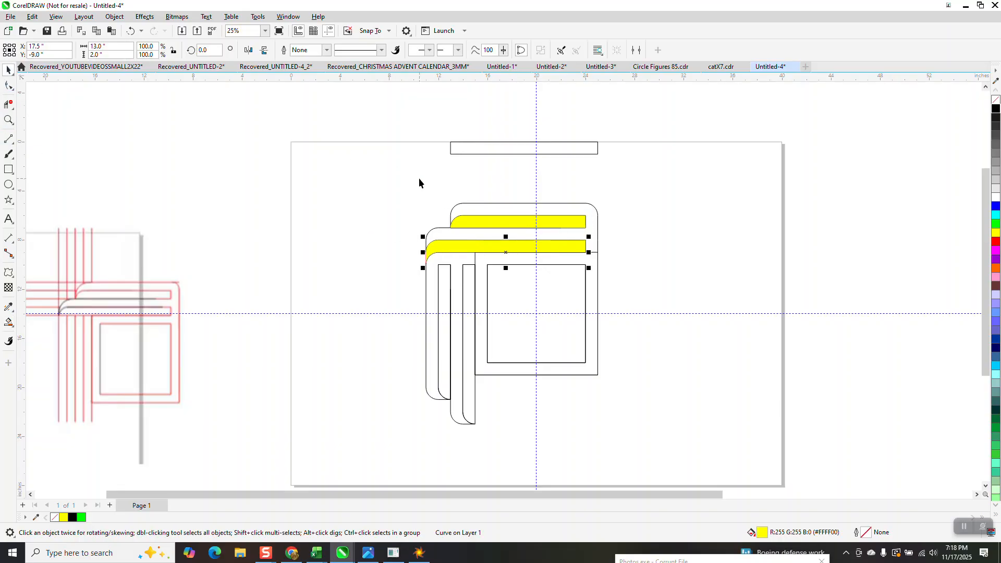
pyautogui.keyDown('shift'); pyautogui.click(507, 220); pyautogui.keyUp('shift')
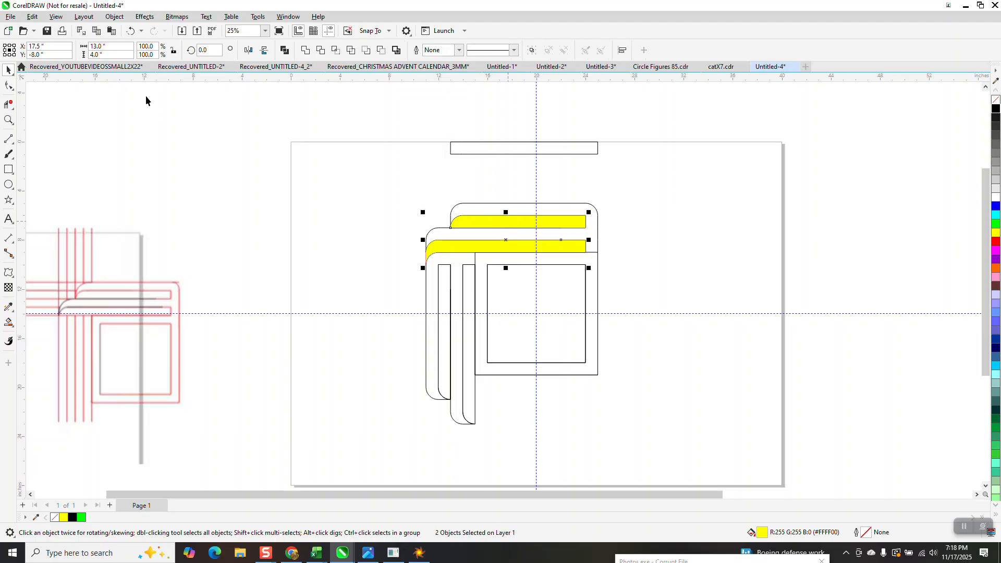
pyautogui.click(115, 16)
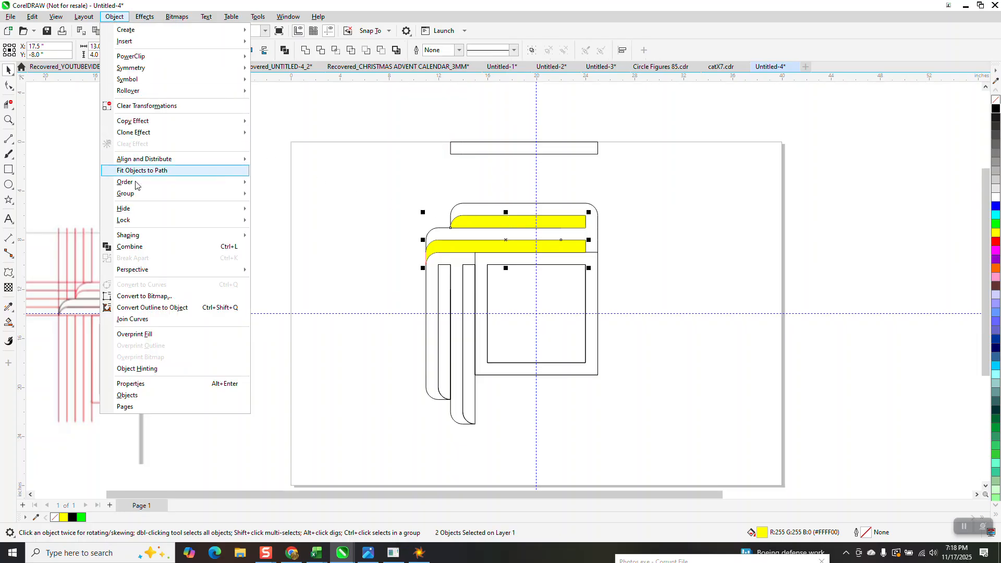
pyautogui.moveTo(127, 194)
pyautogui.click(274, 194)
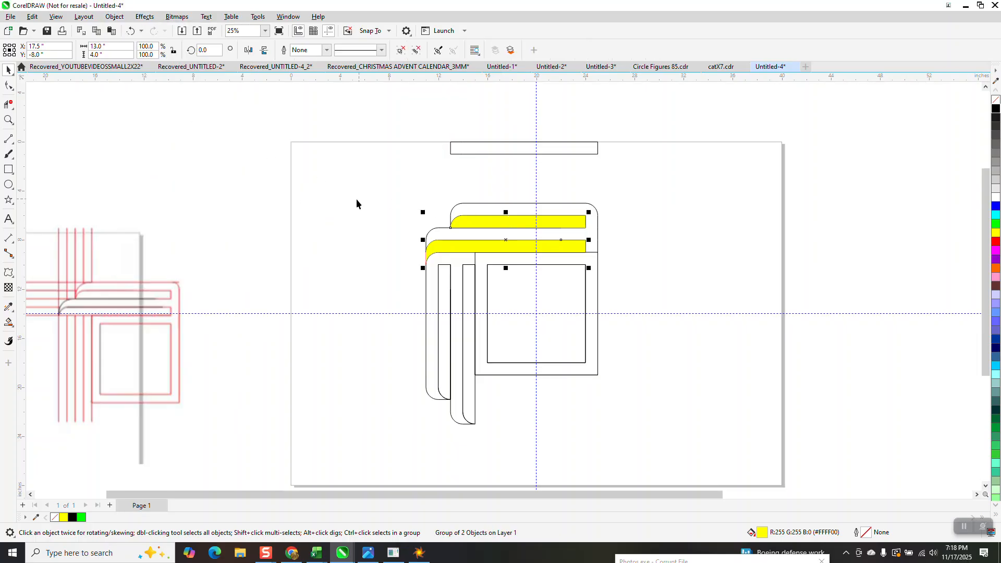
# Apply a horizontal fountain fill from yellow to black across the grouped strips, ending just beyond their square ends
pyautogui.click(12, 329)
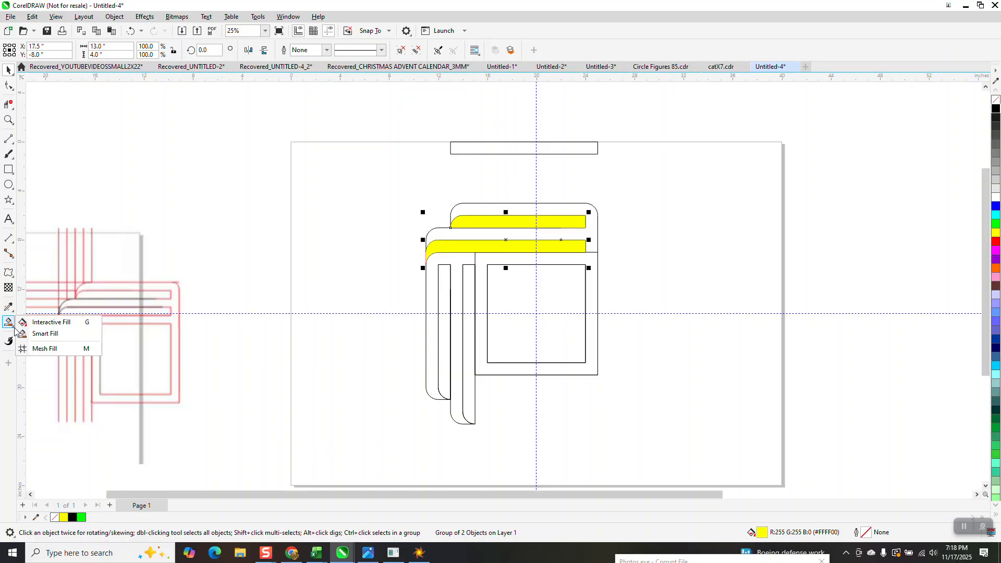
pyautogui.click(44, 324)
pyautogui.moveTo(463, 245); pyautogui.dragTo(598, 239)
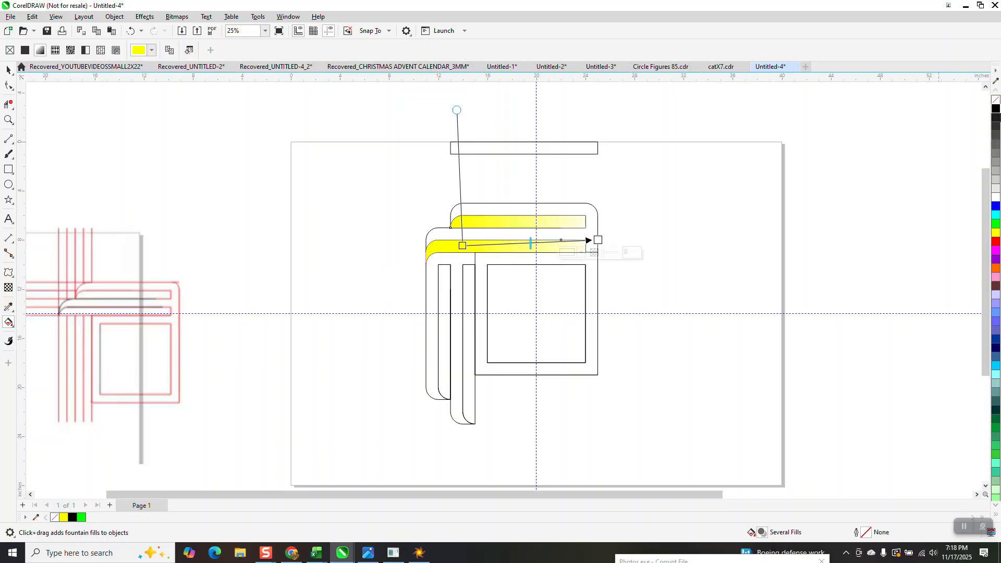
pyautogui.moveTo(996, 107); pyautogui.dragTo(599, 240)
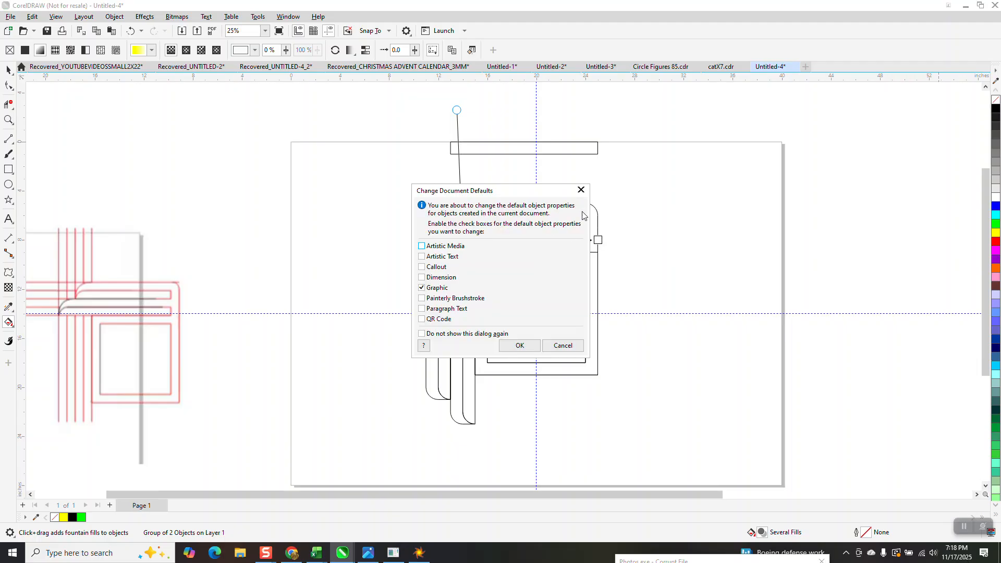
pyautogui.click(562, 345)
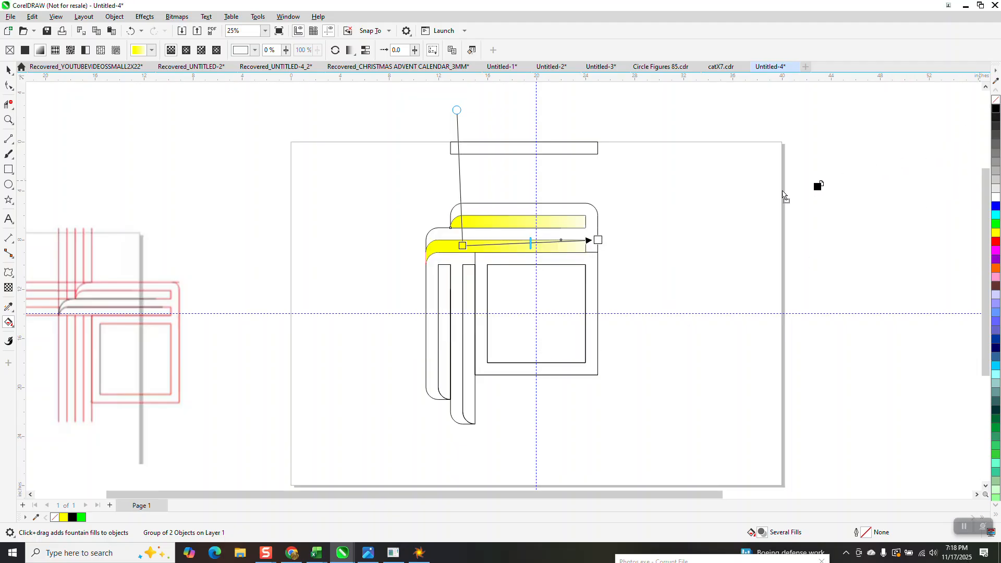
pyautogui.moveTo(608, 240)
pyautogui.mouseDown()
pyautogui.moveTo(598, 240)
pyautogui.moveTo(614, 242)
pyautogui.mouseUp()
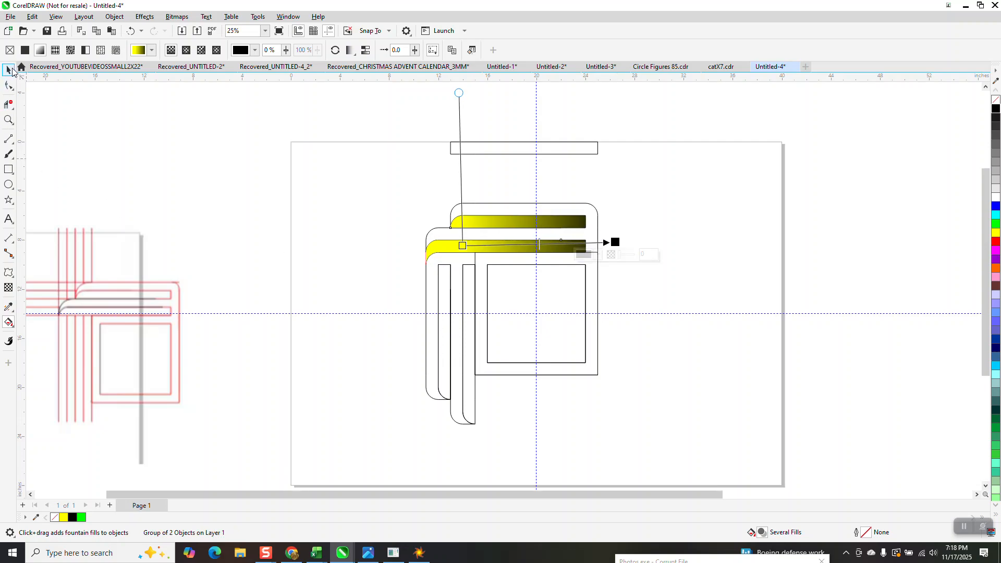
pyautogui.click(10, 70)
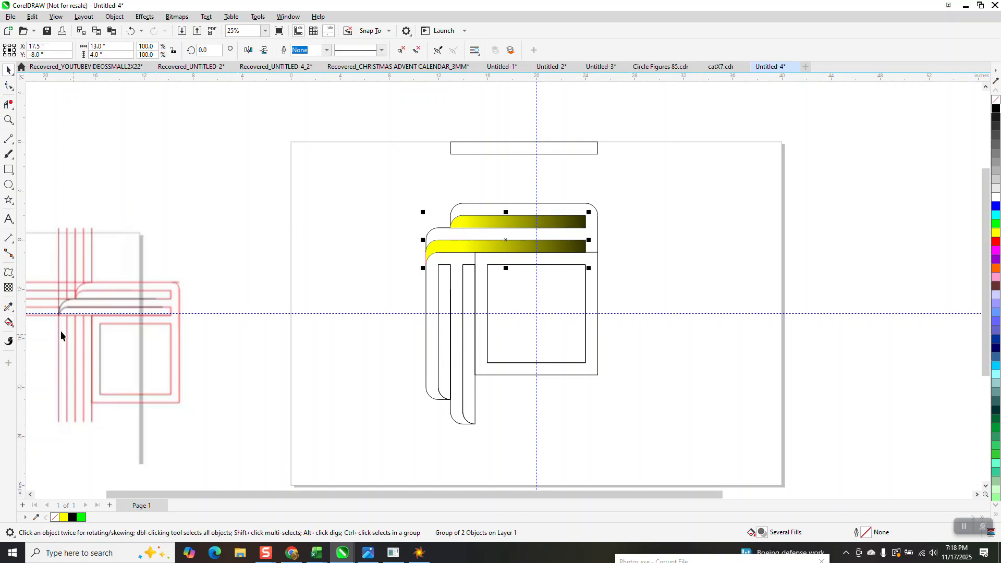
# Smart-fill the region surrounding the gradient strips and the inner square black with no outline
pyautogui.click(8, 325)
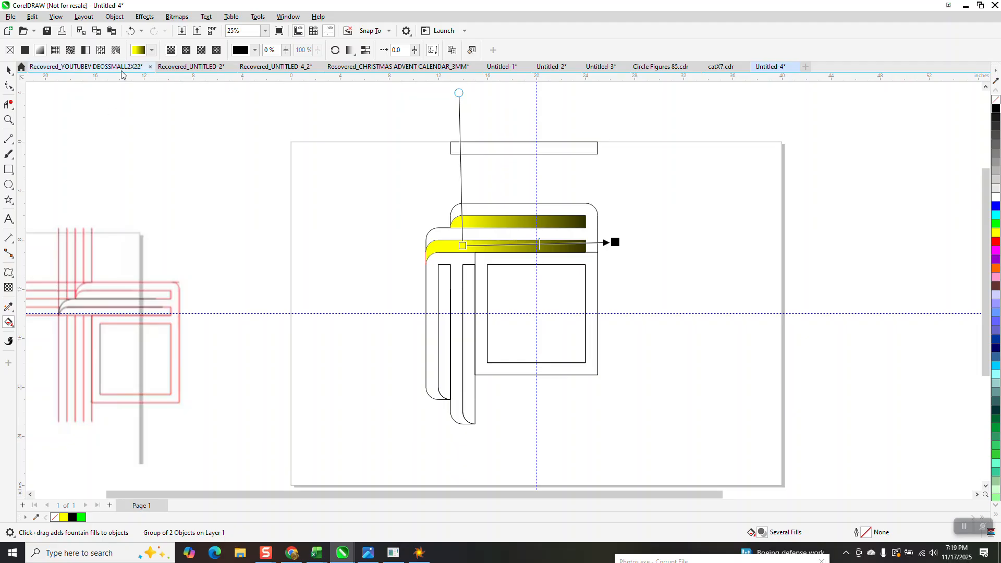
pyautogui.click(12, 328)
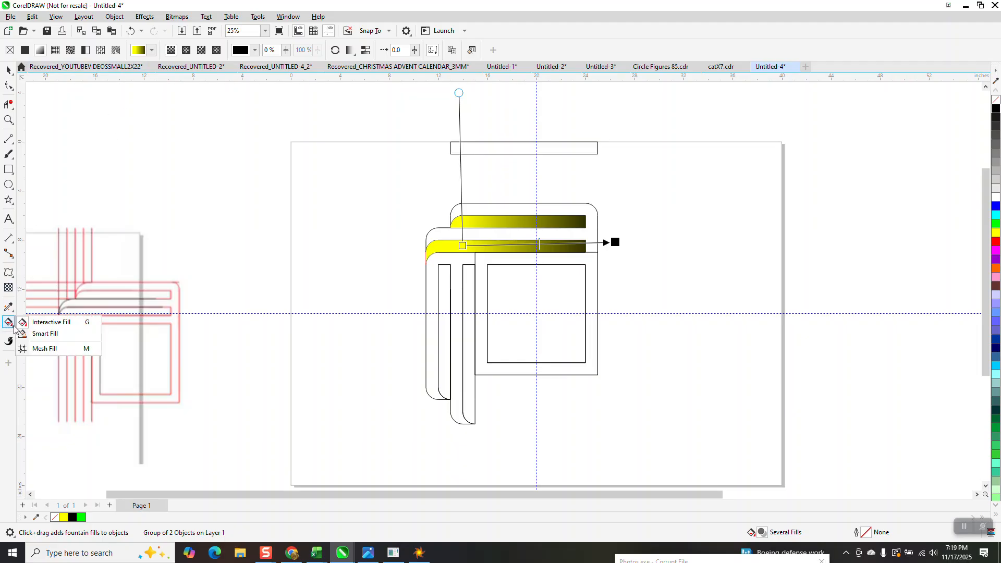
pyautogui.click(39, 335)
pyautogui.click(112, 102)
pyautogui.click(498, 210)
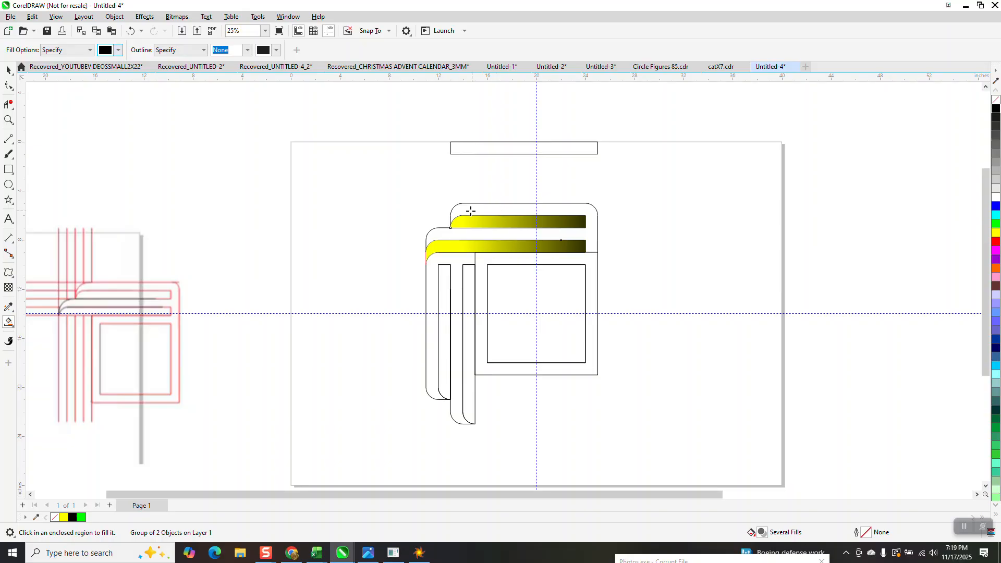
pyautogui.click(8, 104)
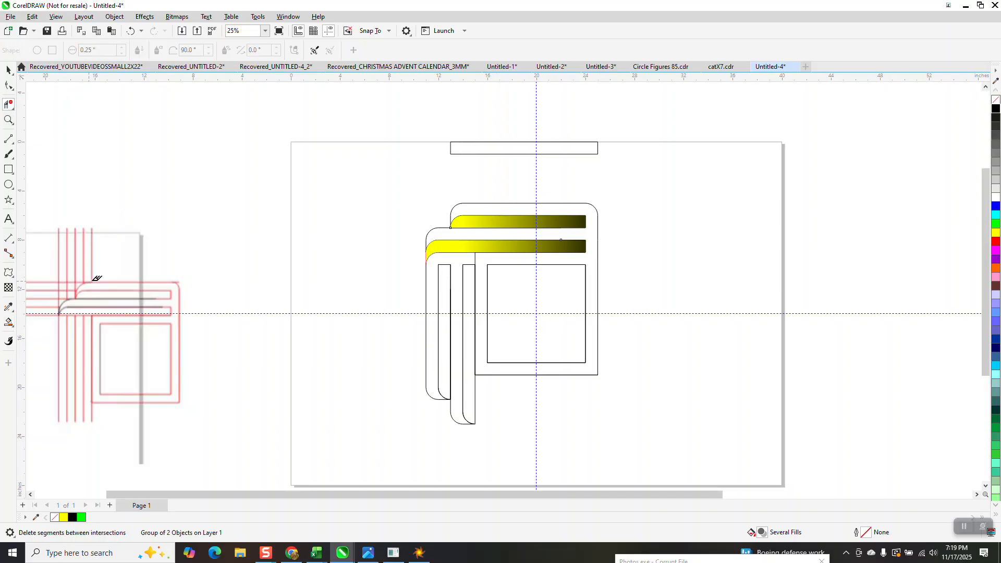
pyautogui.click(8, 322)
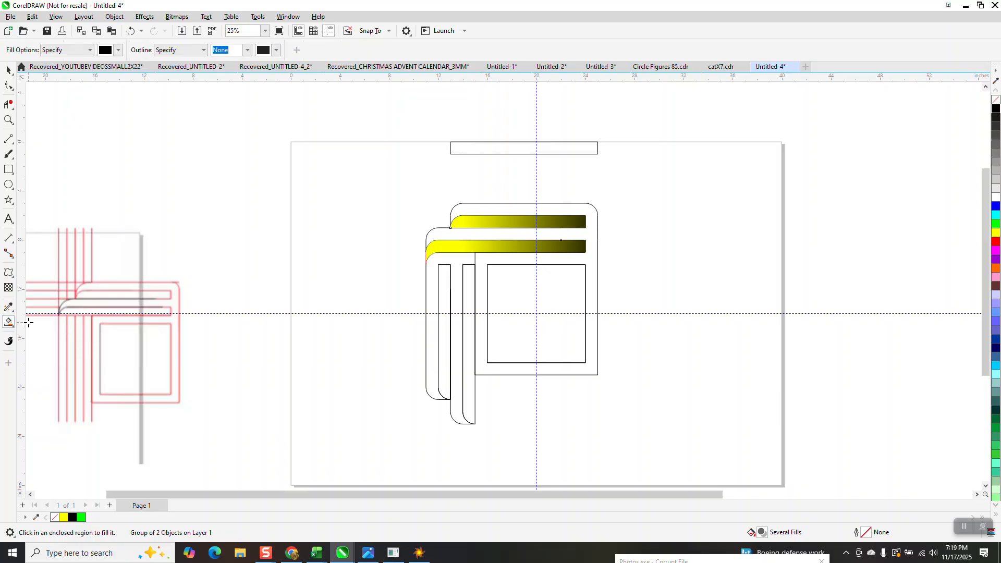
pyautogui.click(532, 209)
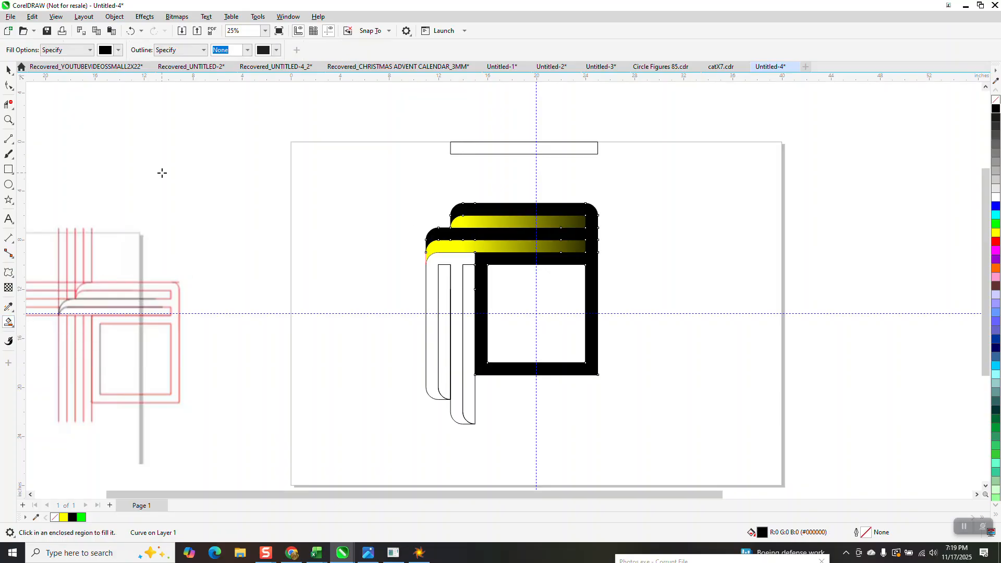
# Move the outline group off the page to the right and group the black frame with its gradient strips
pyautogui.click(8, 69)
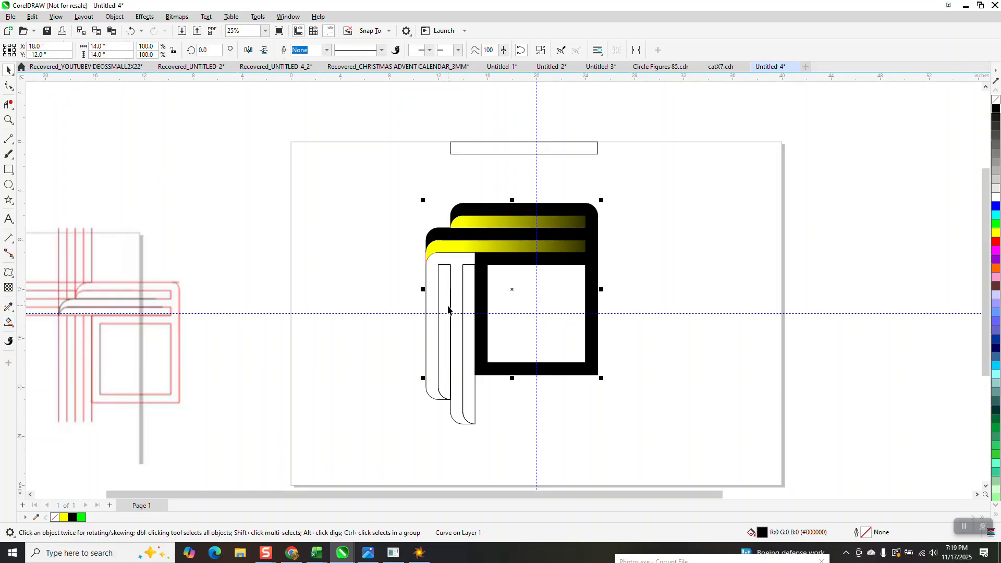
pyautogui.moveTo(449, 308); pyautogui.dragTo(813, 296)
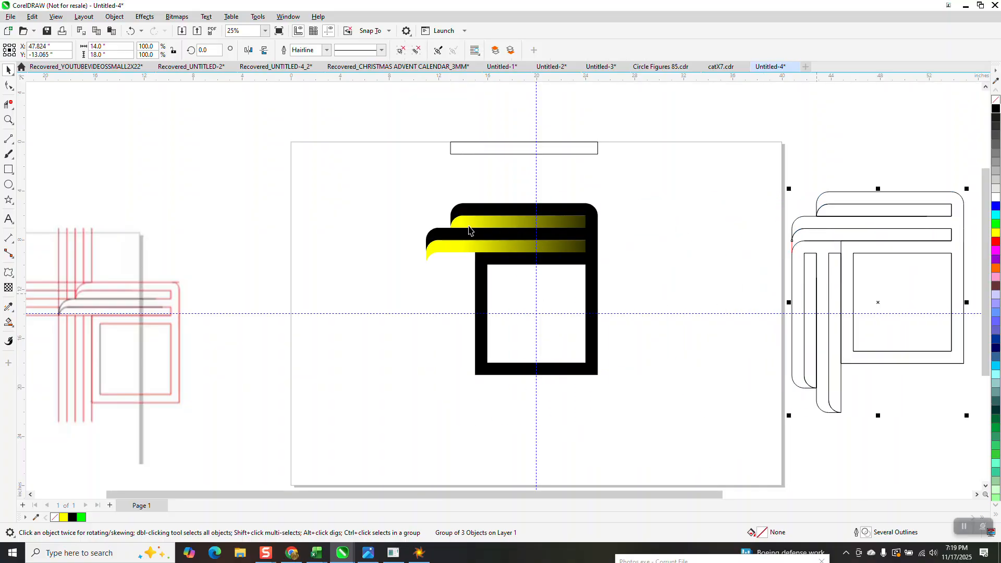
pyautogui.moveTo(699, 445); pyautogui.dragTo(686, 434)
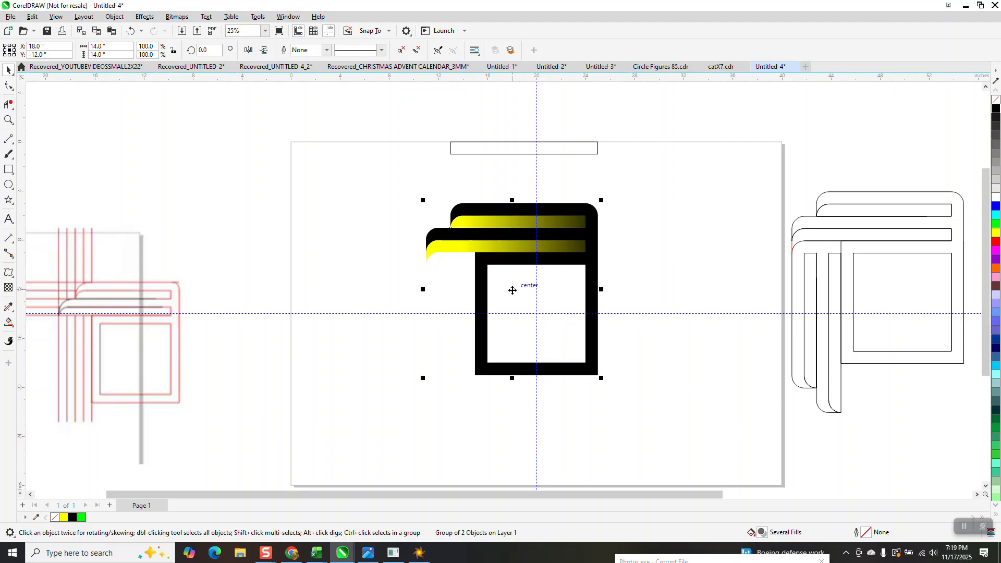
# Create one copy of the filled motif rotated 90° around the page centre, deleting the extra misaligned duplicate
pyautogui.click(517, 254)
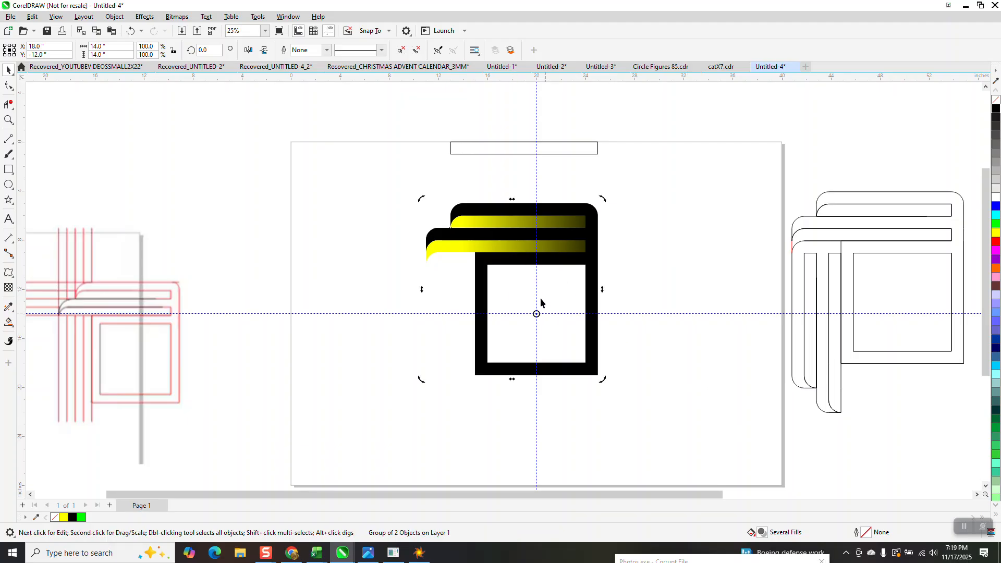
pyautogui.click(217, 51)
pyautogui.moveTo(217, 51); pyautogui.dragTo(177, 68)
pyautogui.write('9')
pyautogui.press('Return')
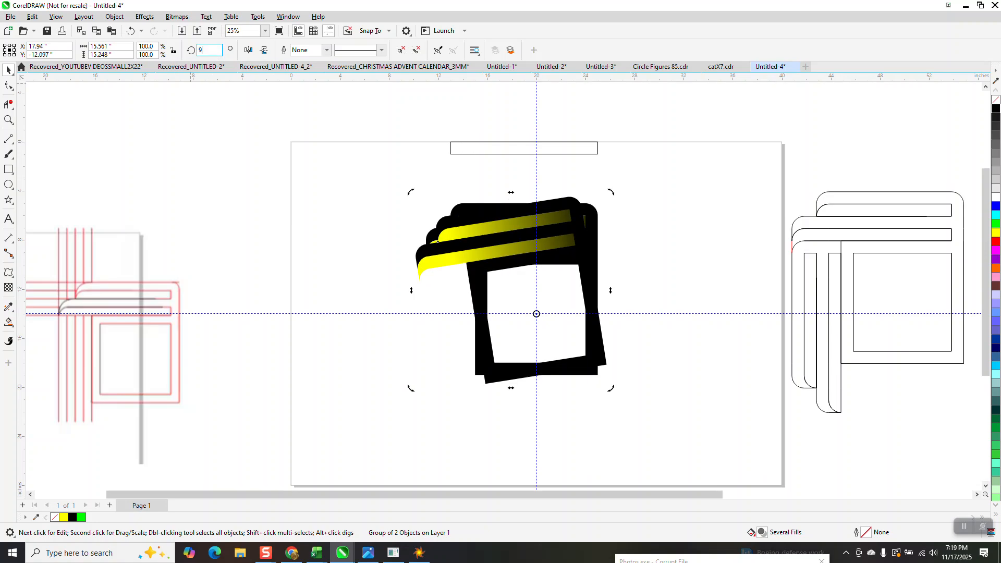
pyautogui.write('90')
pyautogui.press('Return')
pyautogui.hotkey('ctrl', 'd')
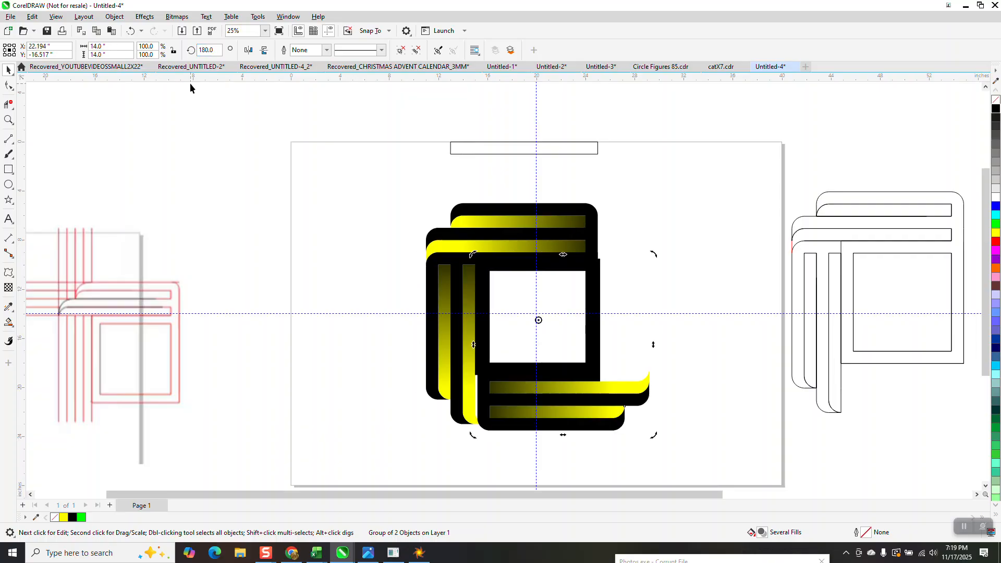
pyautogui.press('Delete')
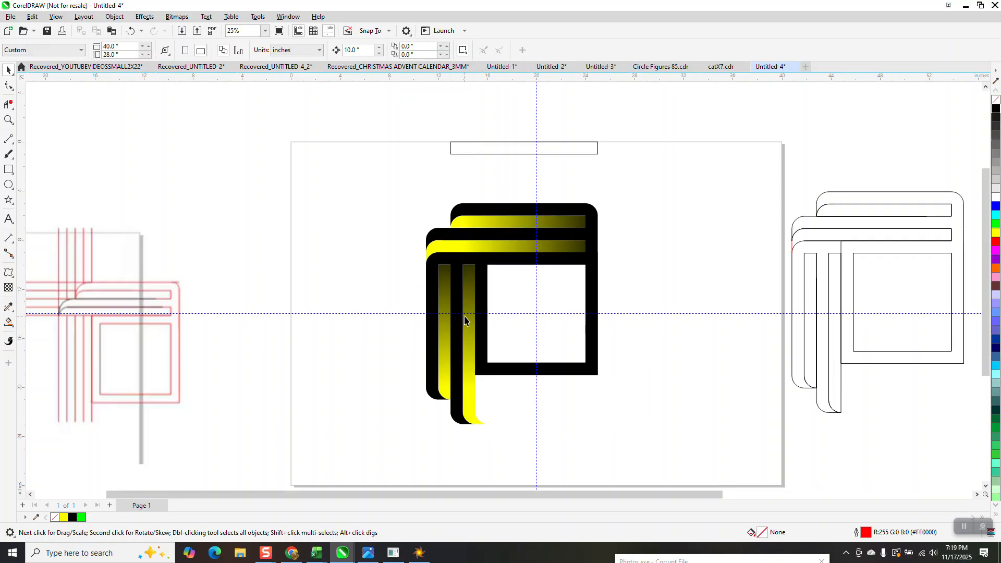
# Create a copy of the rotated motif at a 180° rotation angle around the page centre
pyautogui.click(465, 320)
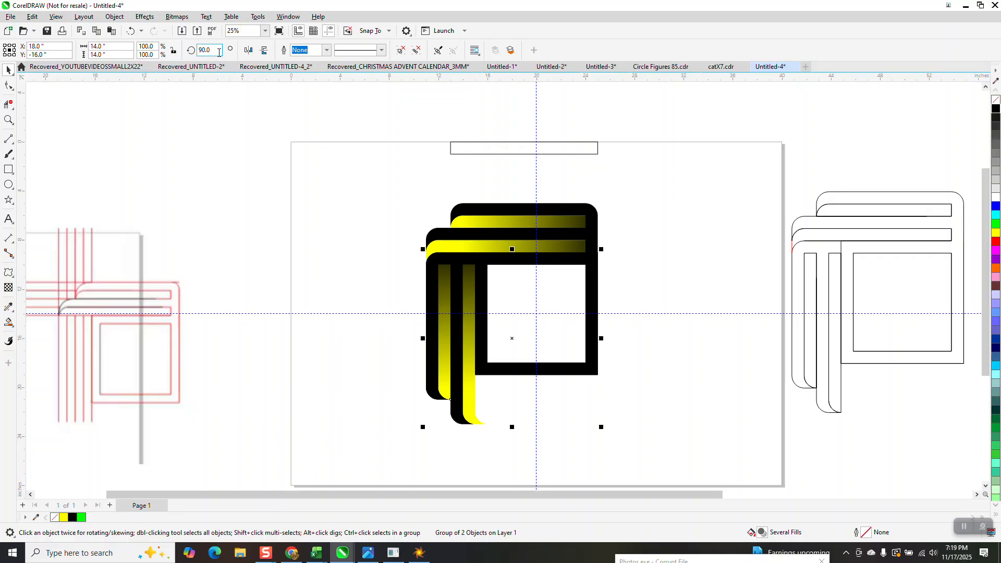
pyautogui.write('180')
pyautogui.press('Return')
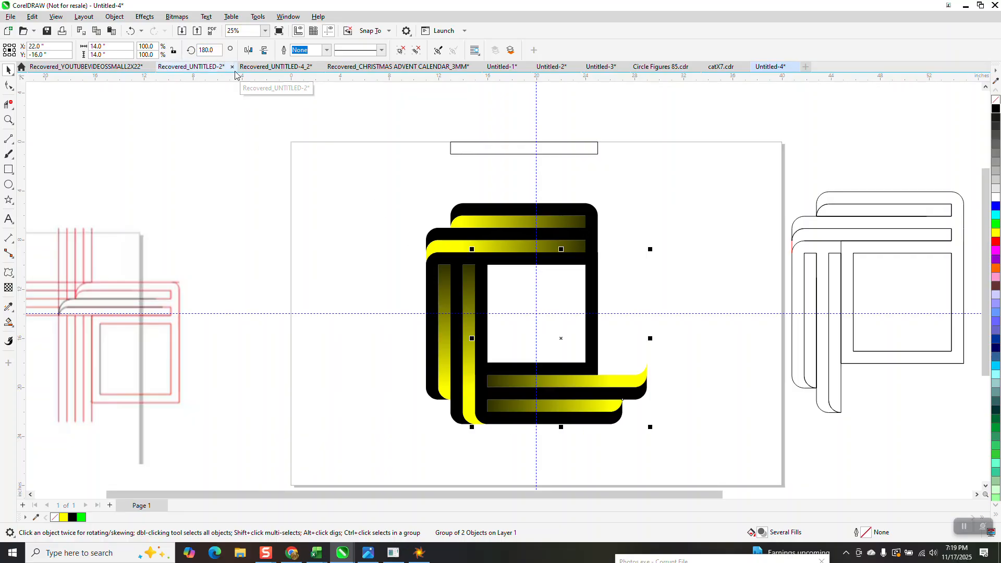
# Repeat the rotated copy to add the fourth motif around the page centre, and group all four motifs
pyautogui.hotkey('ctrl', 'r')
pyautogui.moveTo(398, 168); pyautogui.dragTo(684, 441)
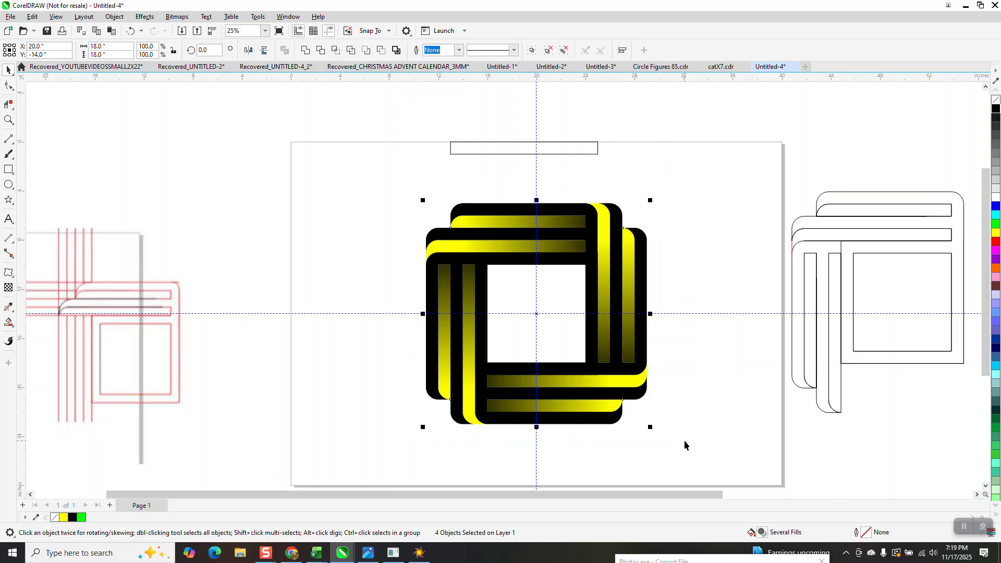
pyautogui.hotkey('ctrl', 'g')
# Rotate the grouped four-motif square by 45° to turn it into a diamond
pyautogui.click(209, 50)
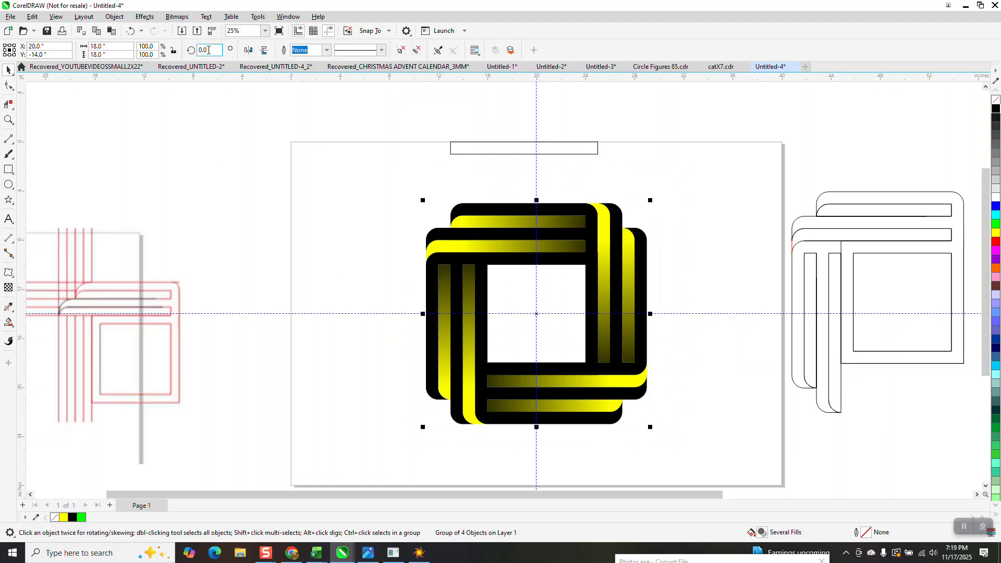
pyautogui.write('45')
pyautogui.press('Return')
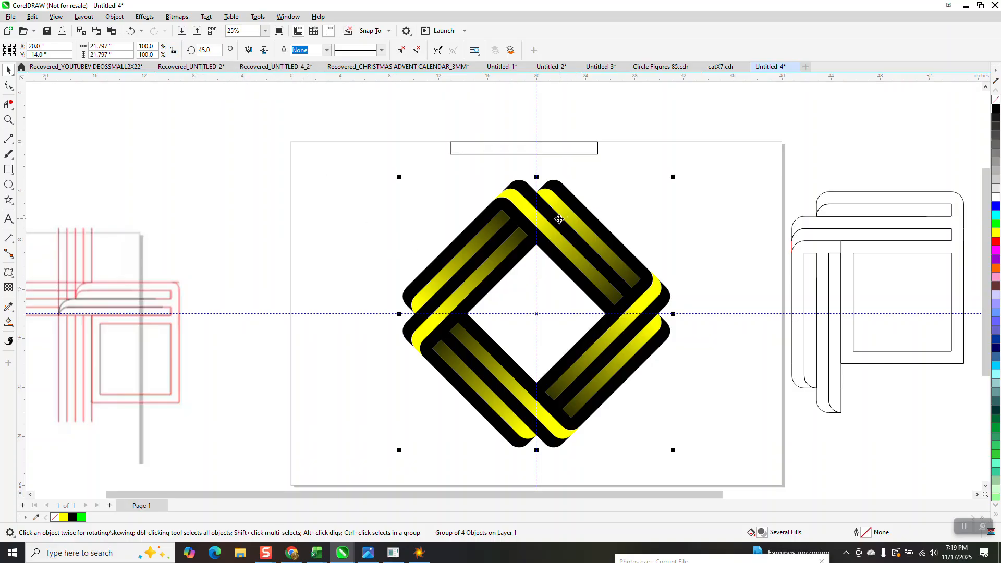
# Examine the diamond's upper corner, the rounded strip ends in the reference image, and the red construction lines around the green-filled strip
pyautogui.scroll(-2, 469, 248)
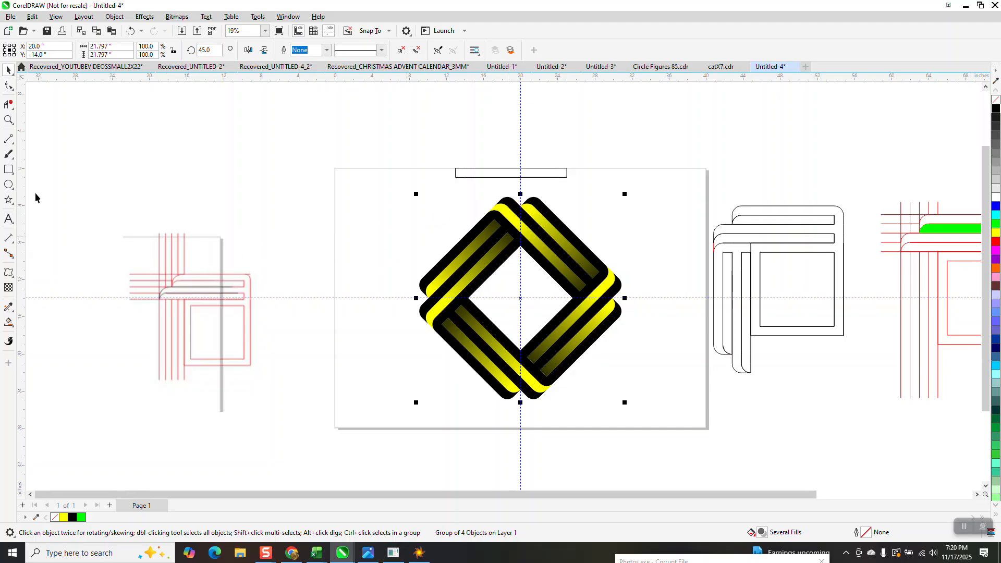
pyautogui.click(8, 121)
pyautogui.moveTo(424, 187); pyautogui.dragTo(593, 263)
pyautogui.scroll(-3, 593, 263)
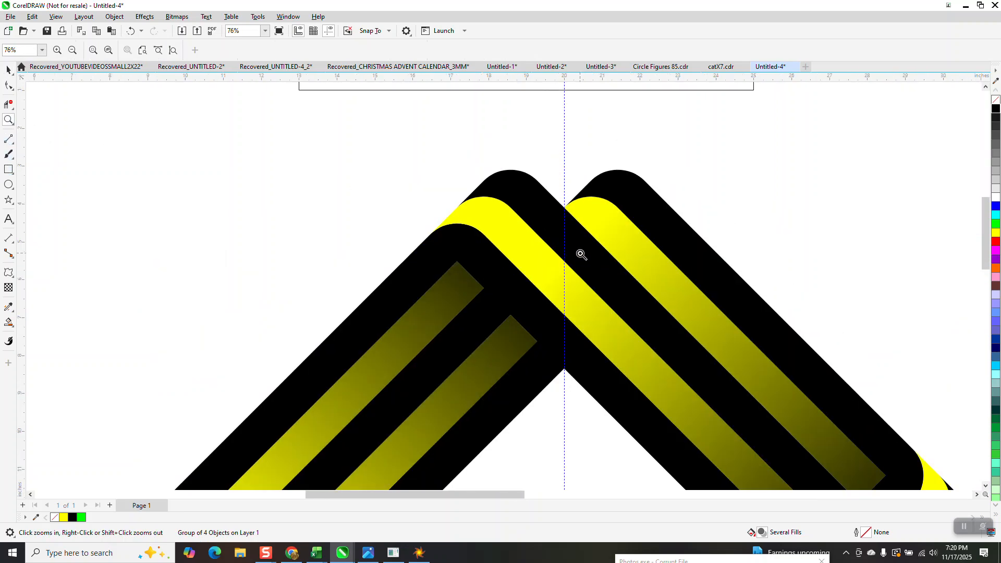
pyautogui.moveTo(137, 310); pyautogui.dragTo(274, 383)
pyautogui.scroll(-5, 308, 260)
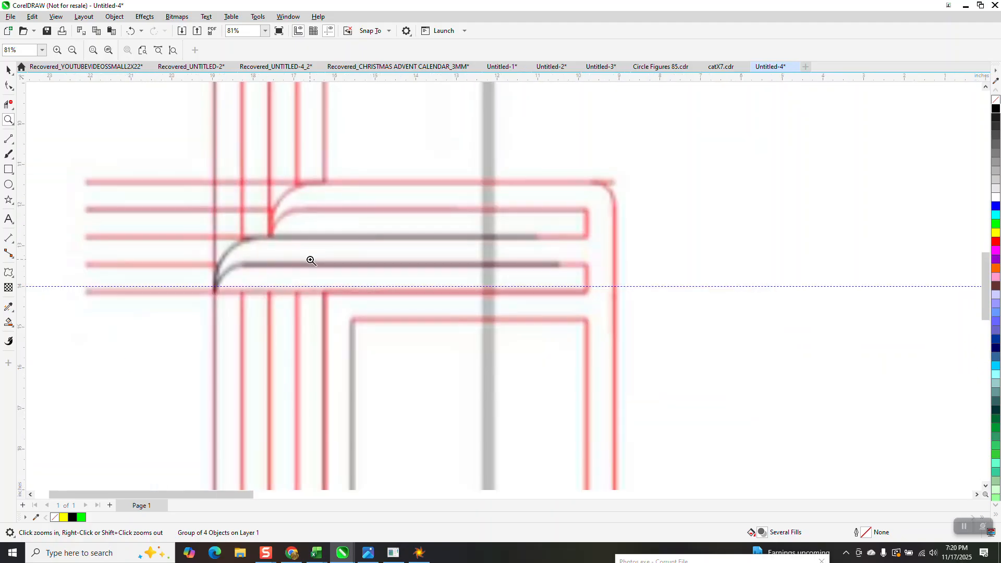
pyautogui.scroll(-1, 448, 272)
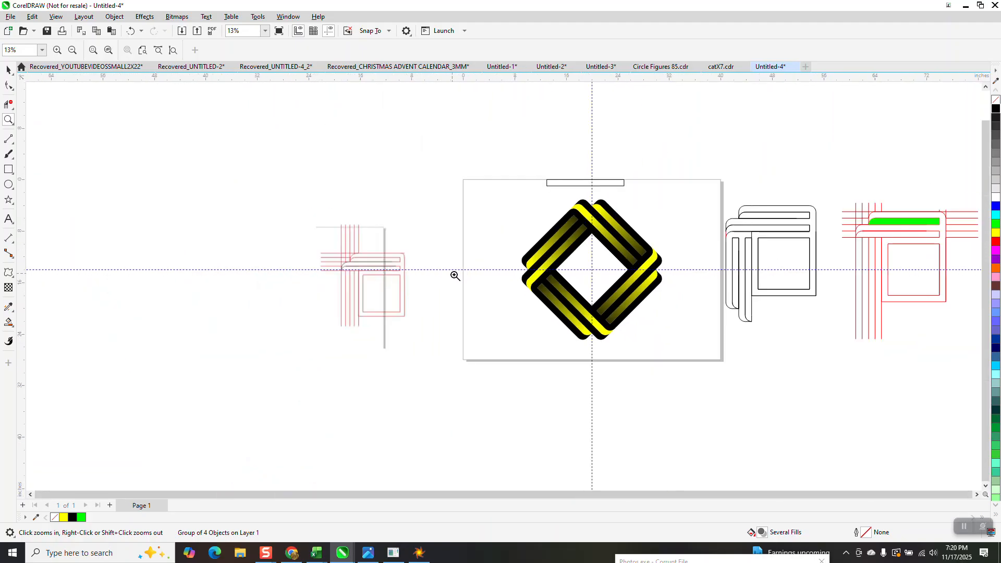
pyautogui.moveTo(853, 217); pyautogui.dragTo(893, 243)
pyautogui.scroll(-4, 453, 275)
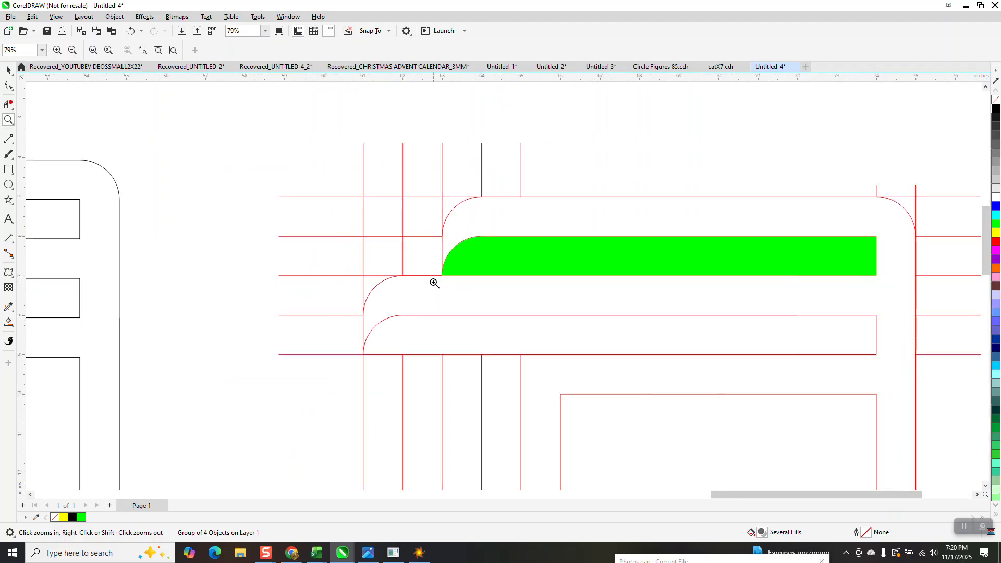